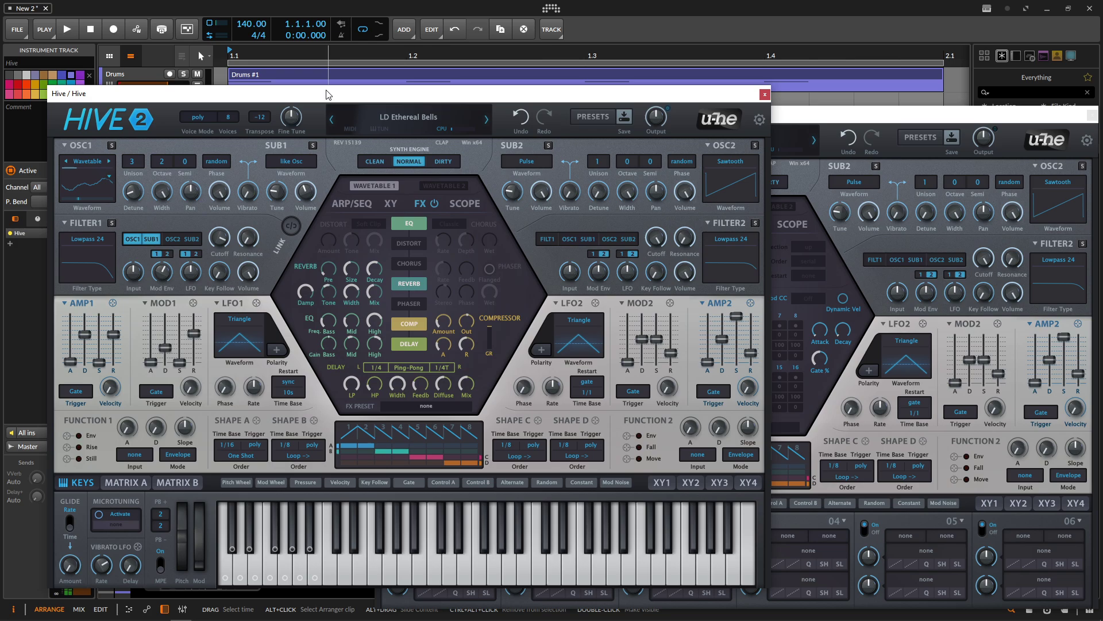
Step: Arrange the two patch windows and switch OSC1's waveform to Wavetable
left_click(841, 120)
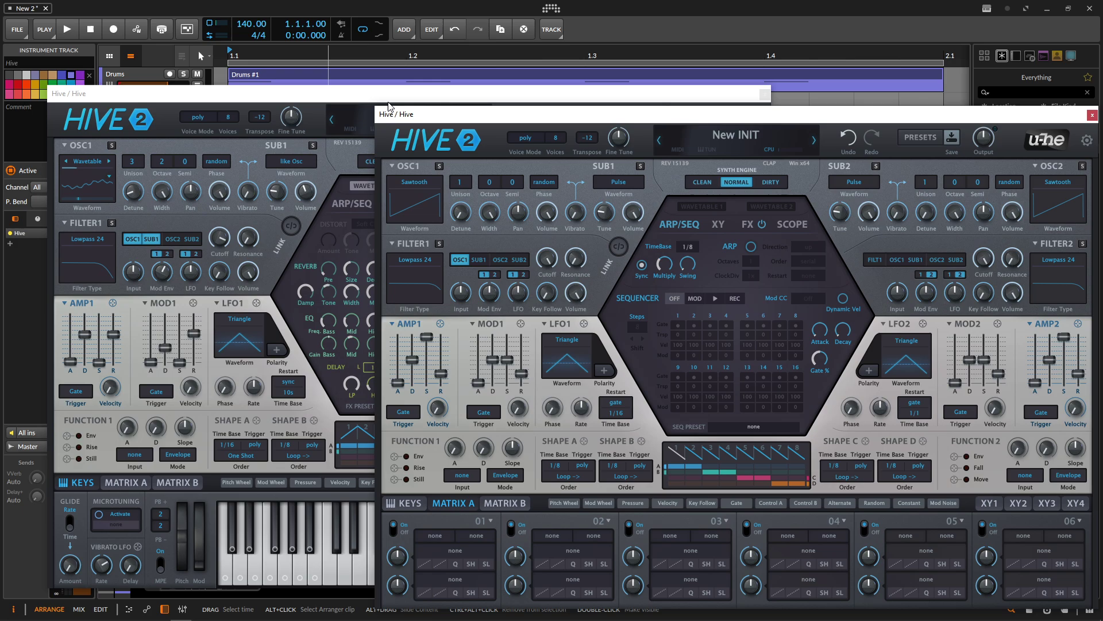
mouse_move(330, 100)
left_mouse_down()
mouse_move(287, 103)
mouse_move(337, 105)
left_mouse_up()
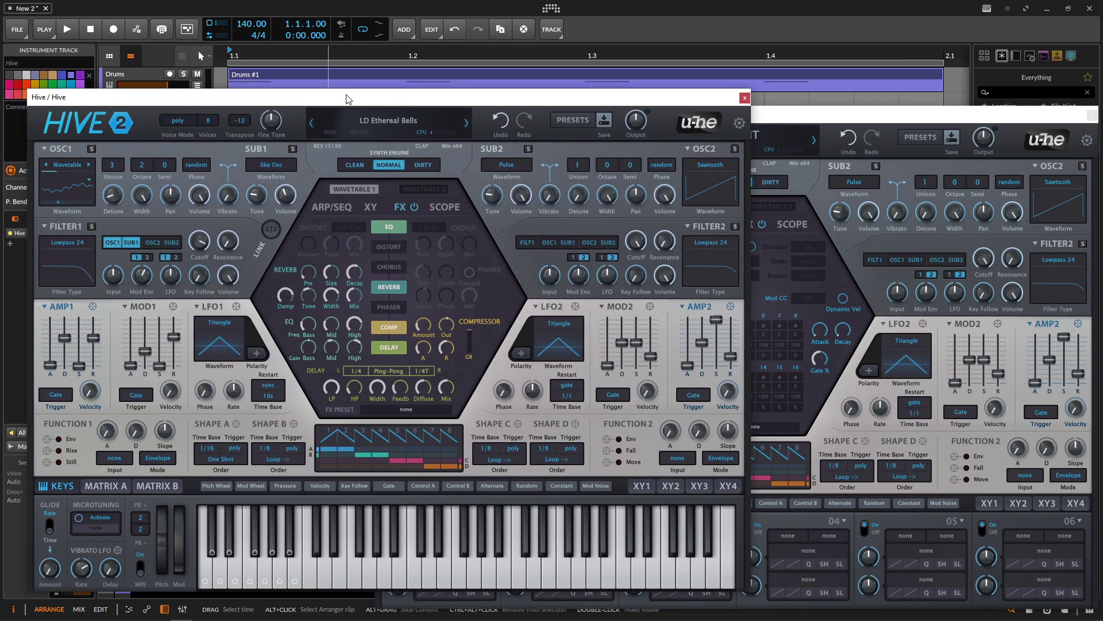
left_click(821, 121)
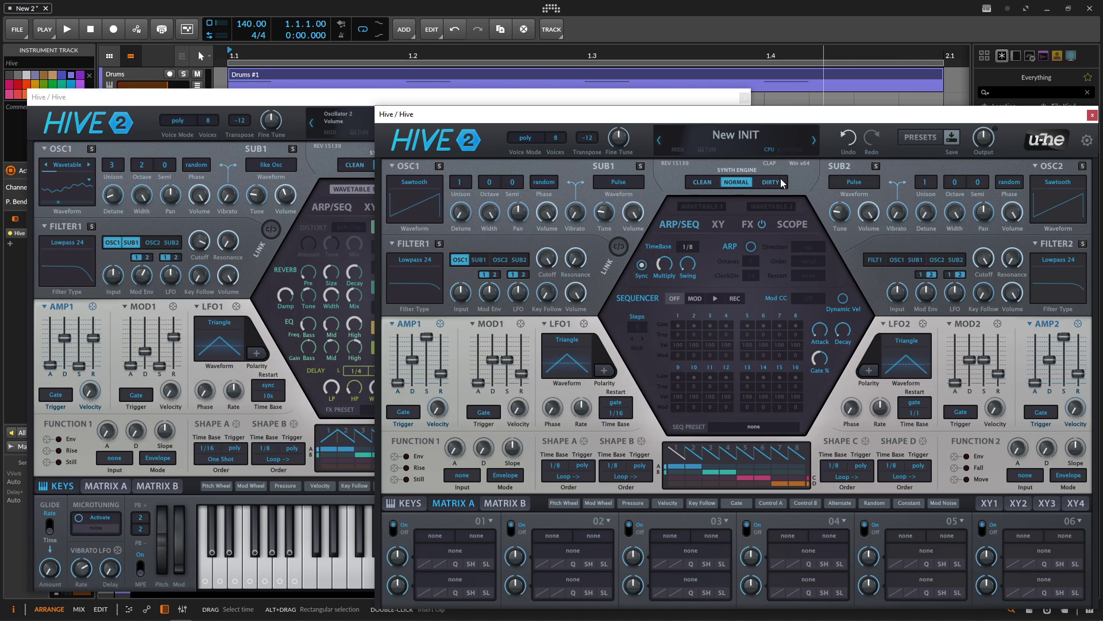
left_click(416, 183)
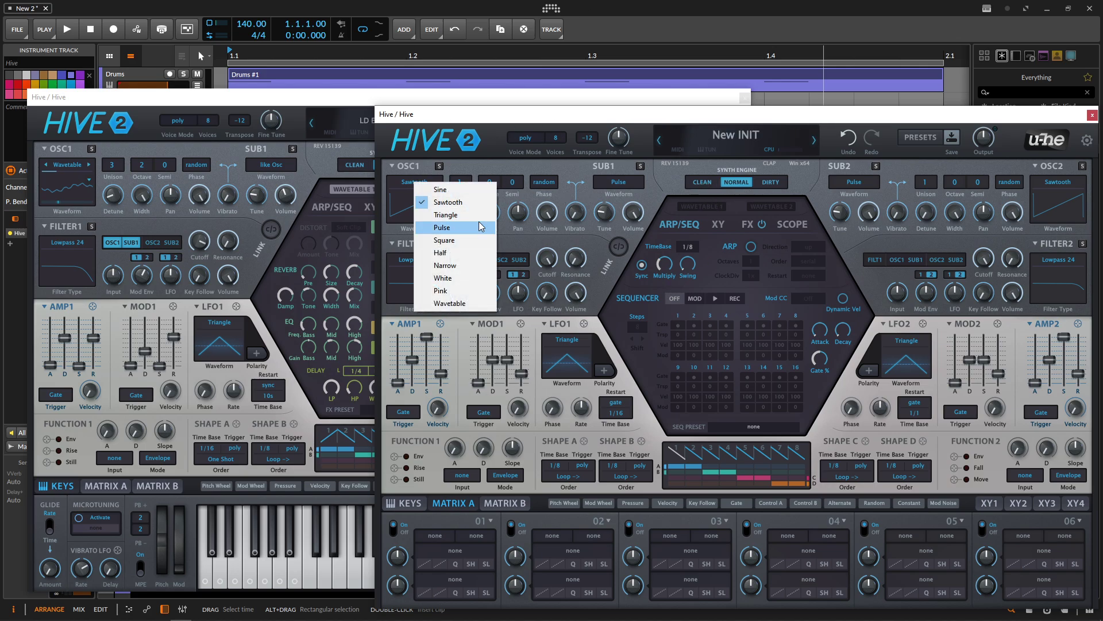
left_click(708, 212)
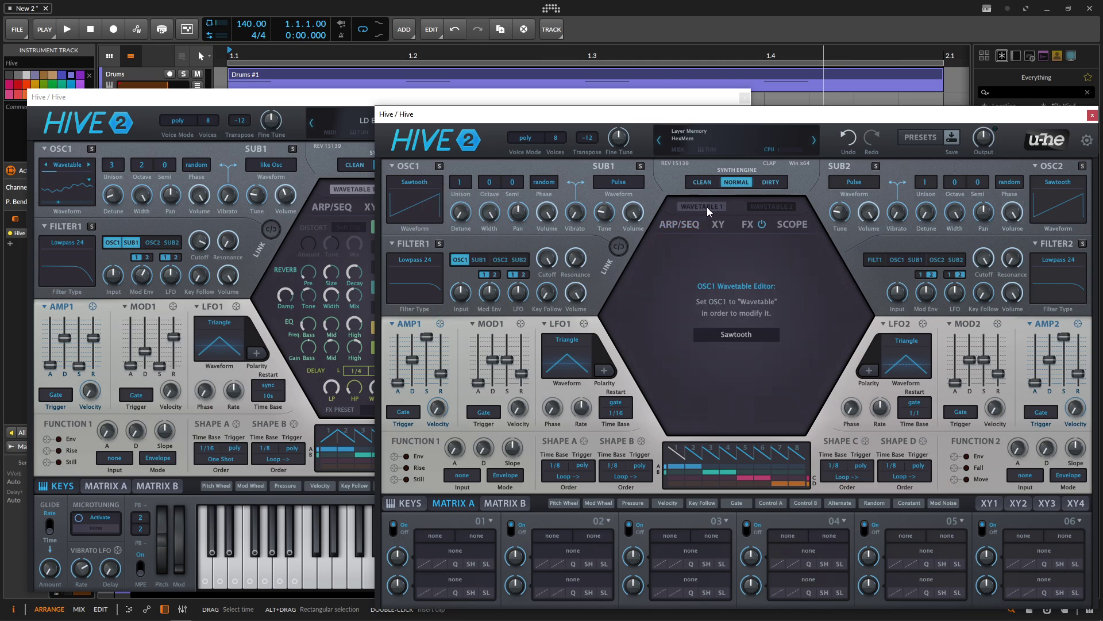
left_click(747, 338)
left_click(816, 455)
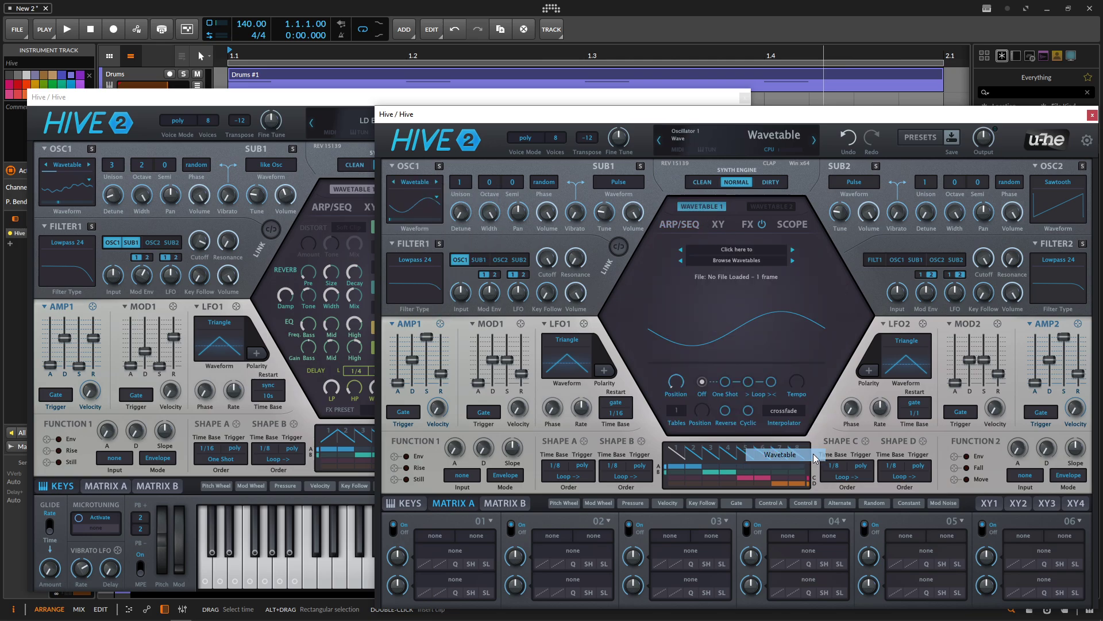
Step: Load the Additive 'Bell Sixteen.wav' wavetable into OSC1, matching the reference patch
left_click(117, 156)
left_click(356, 189)
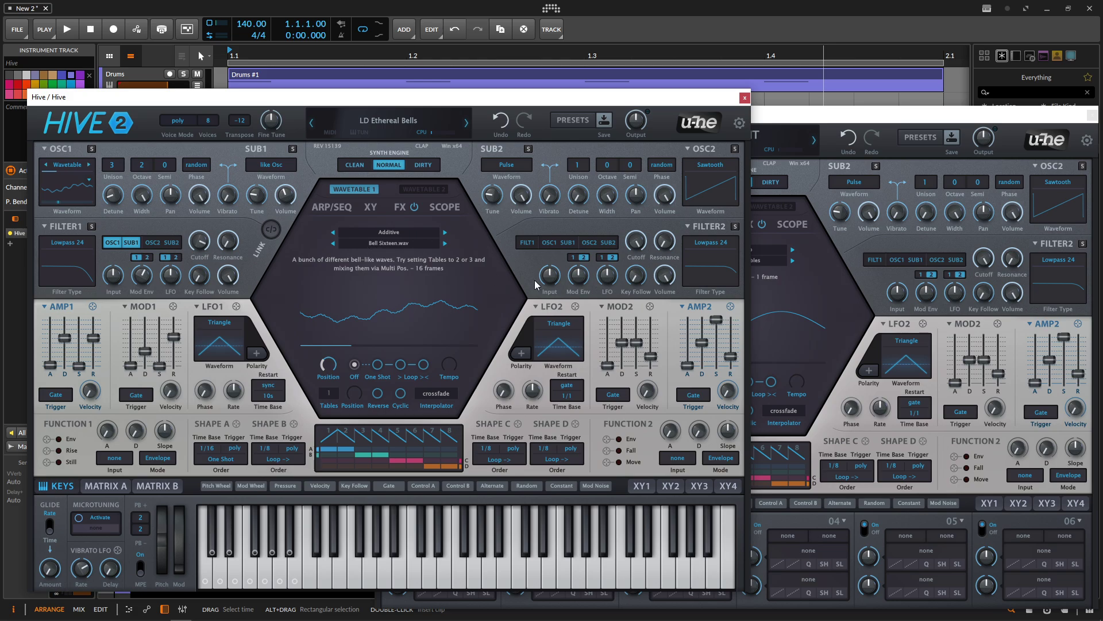
left_click(816, 297)
left_click(733, 254)
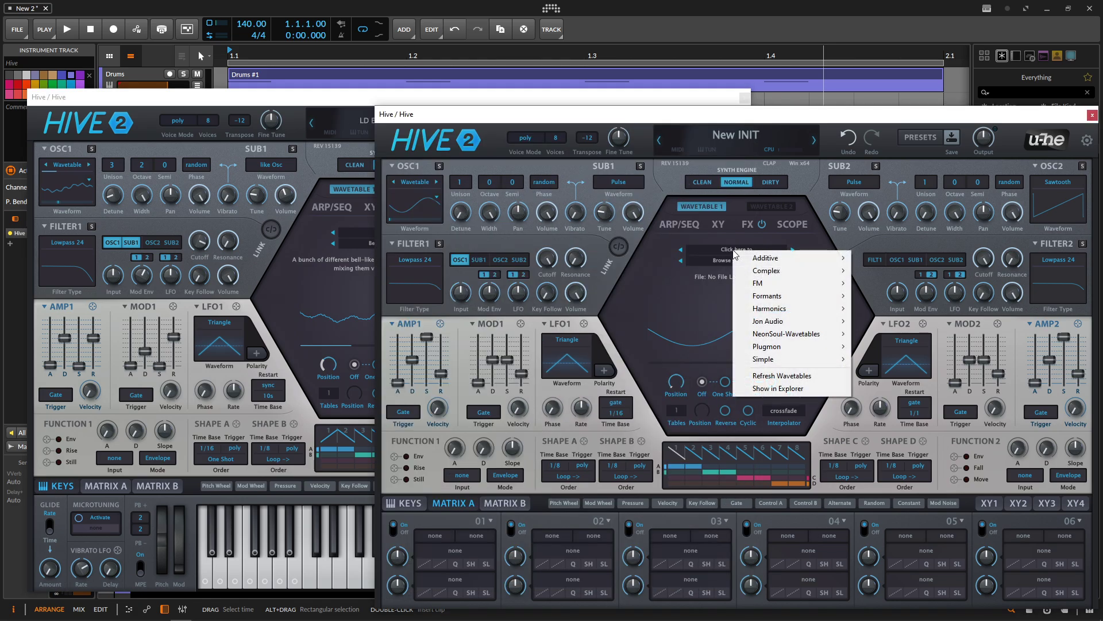
mouse_move(752, 257)
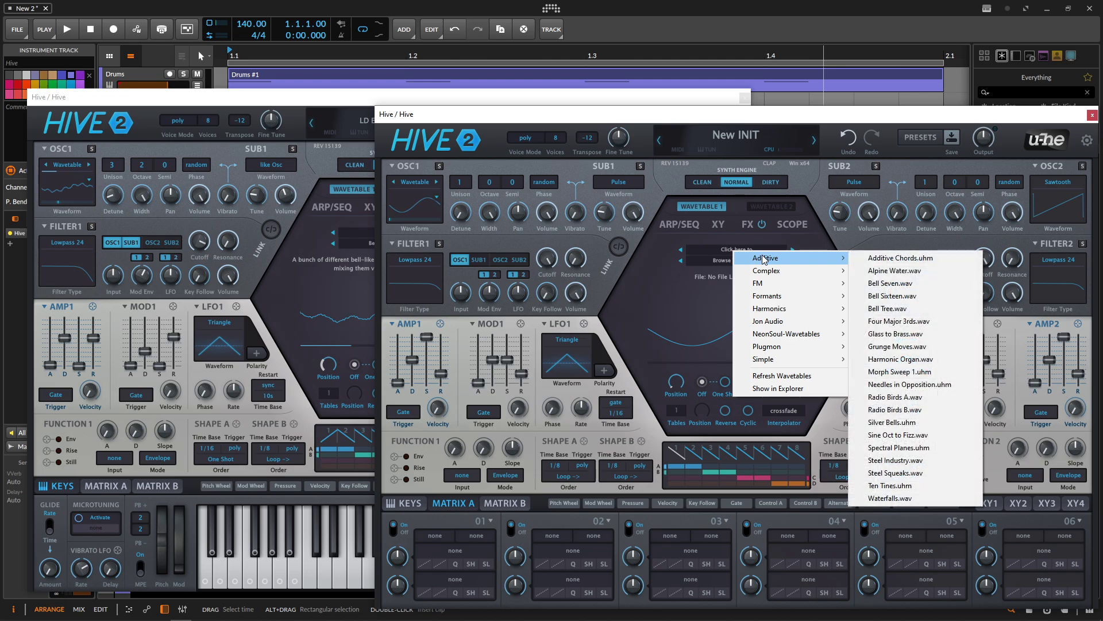
left_click(925, 296)
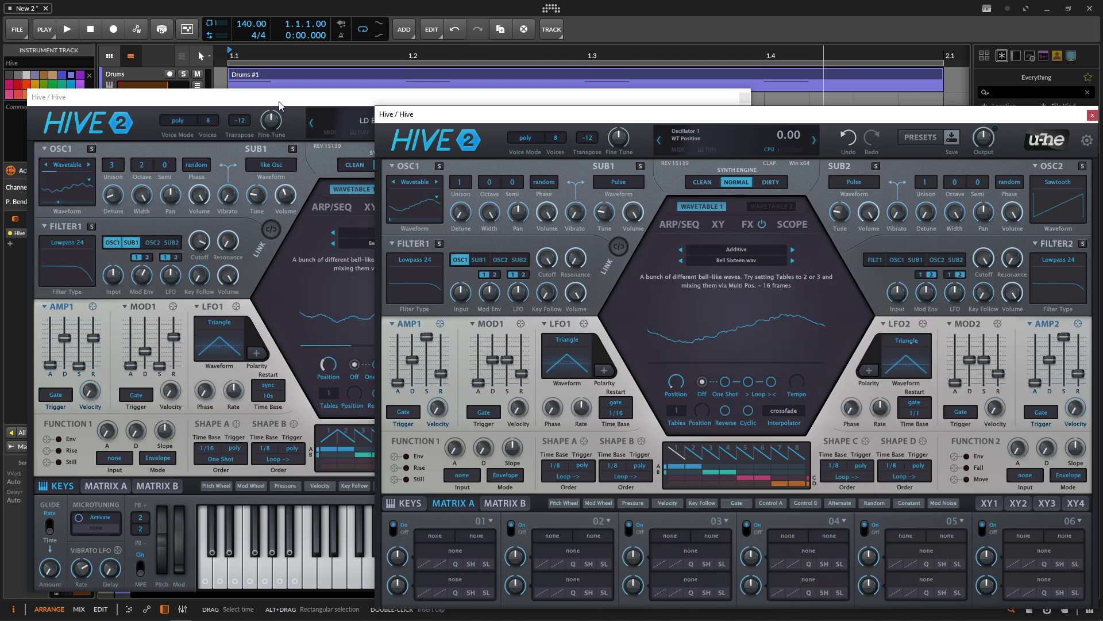
left_click_drag(279, 105, 311, 93)
Step: Raise OSC1 to 3 unison voices and octave 2 in the new patch
left_click(781, 125)
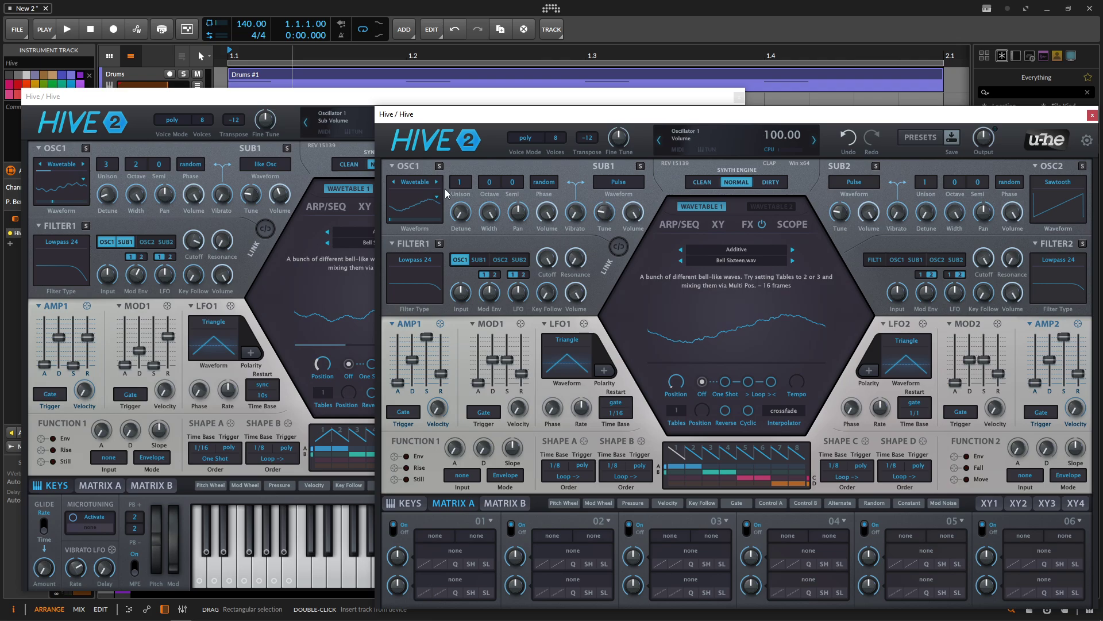
scroll(490, 187, "up", 1)
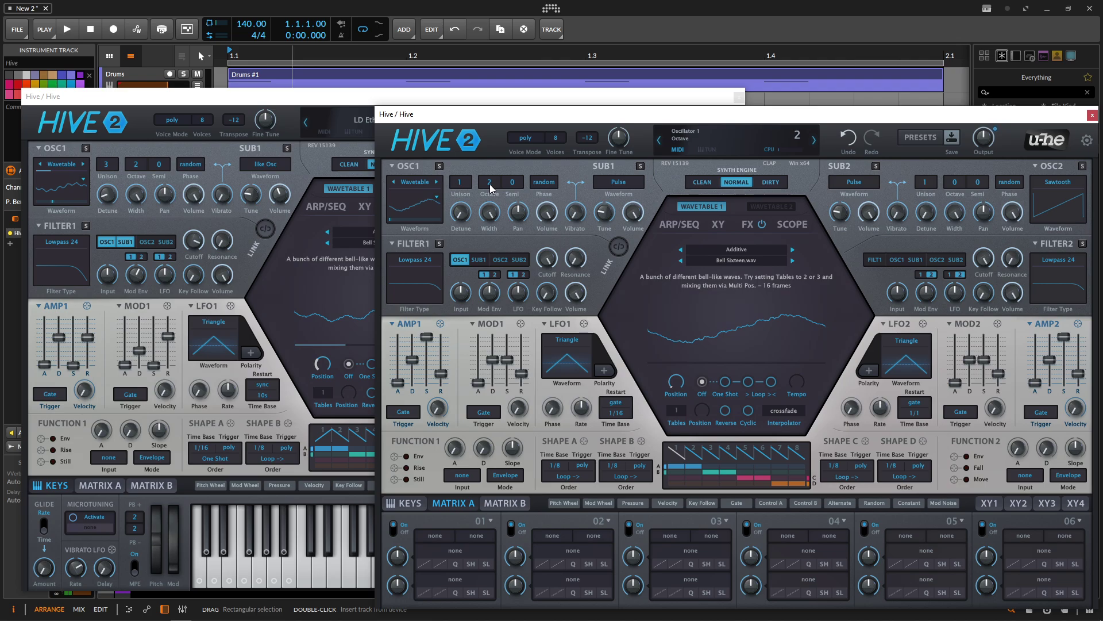
scroll(468, 185, "up", 2)
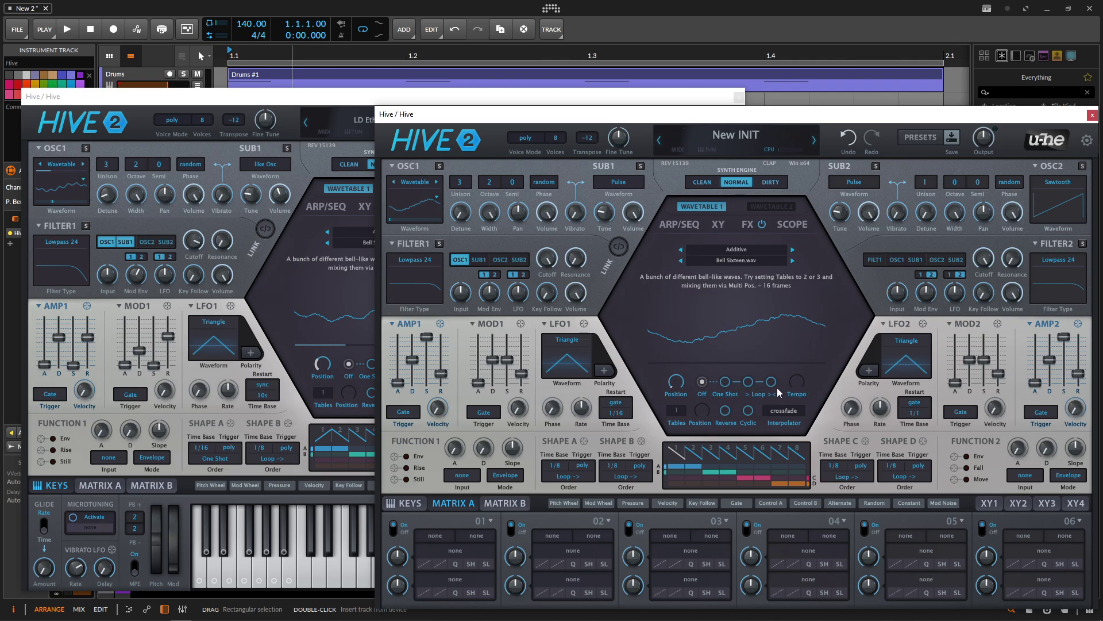
Step: Route LFO1 to OSC1's wavetable position, following the reference's modulation routings
left_click(292, 340)
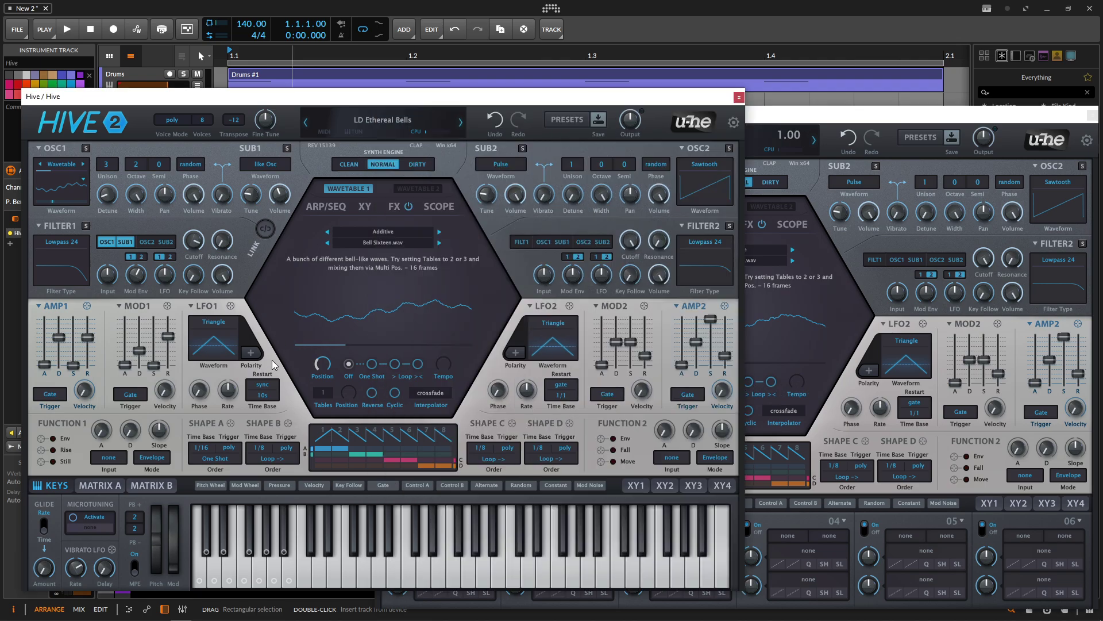
left_click(115, 485)
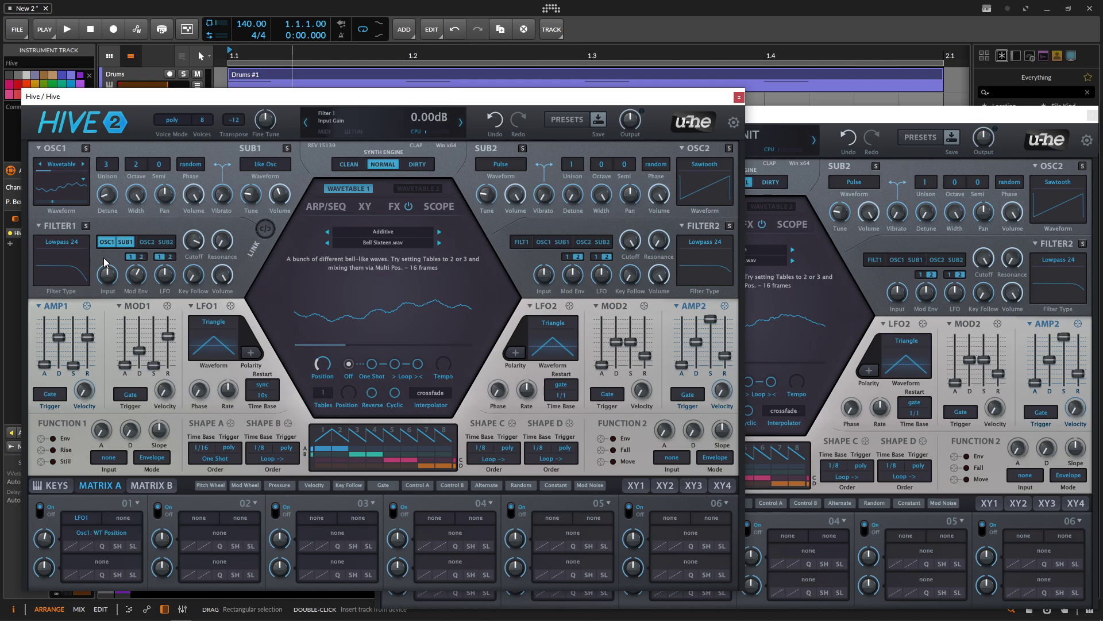
left_click(829, 427)
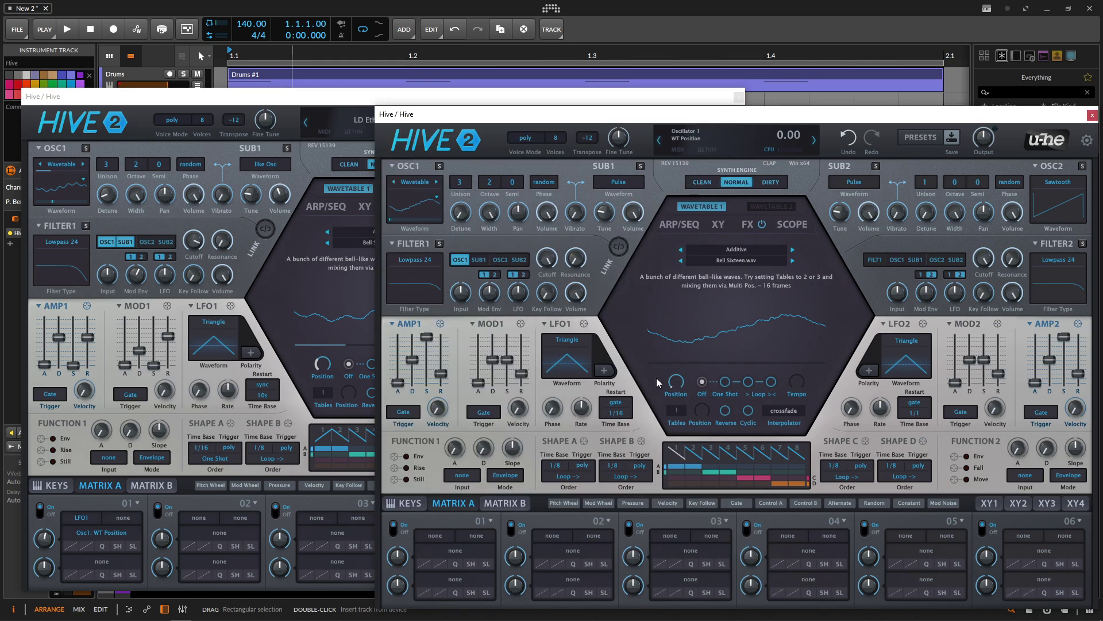
left_click_drag(584, 323, 676, 381)
Step: Set LFO1's wavetable position modulation depth to 14, matching the reference
left_click(286, 392)
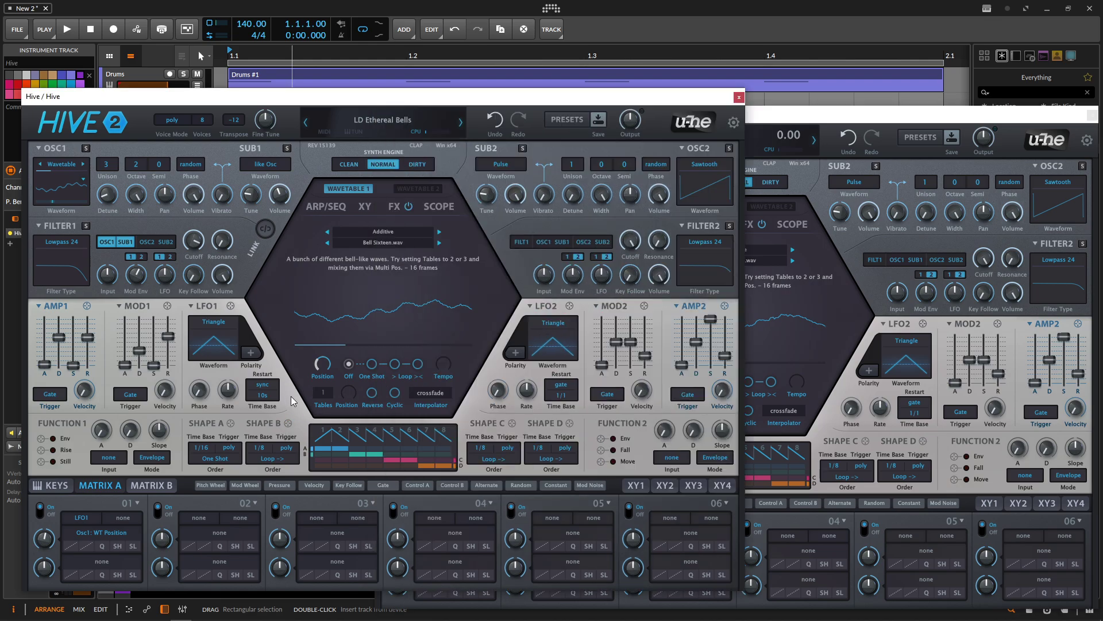
left_click(832, 435)
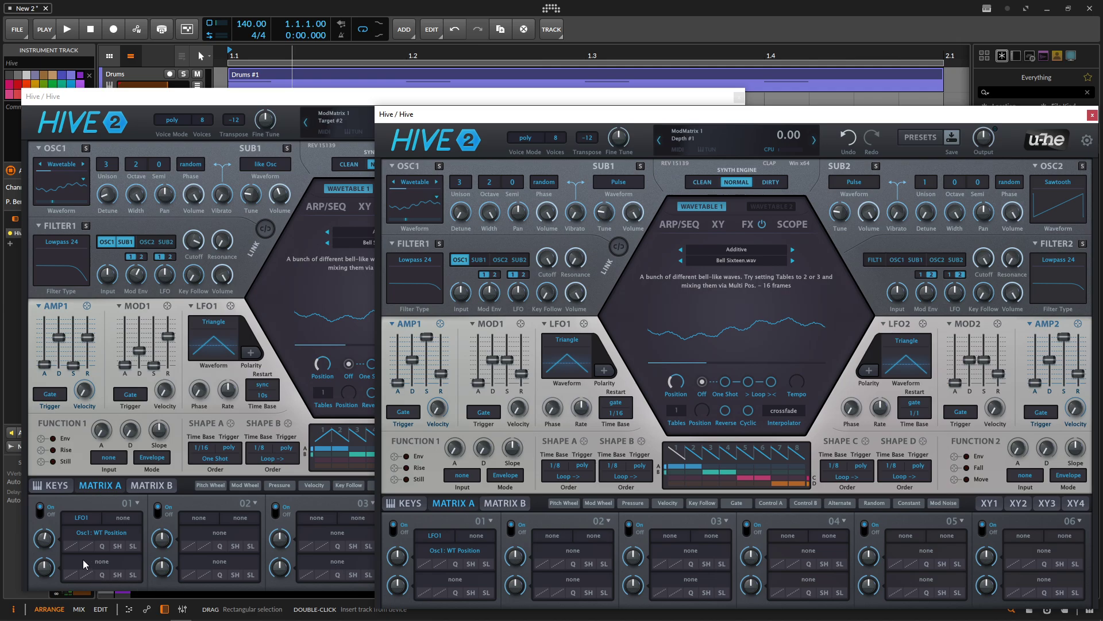
left_click_drag(45, 539, 44, 539)
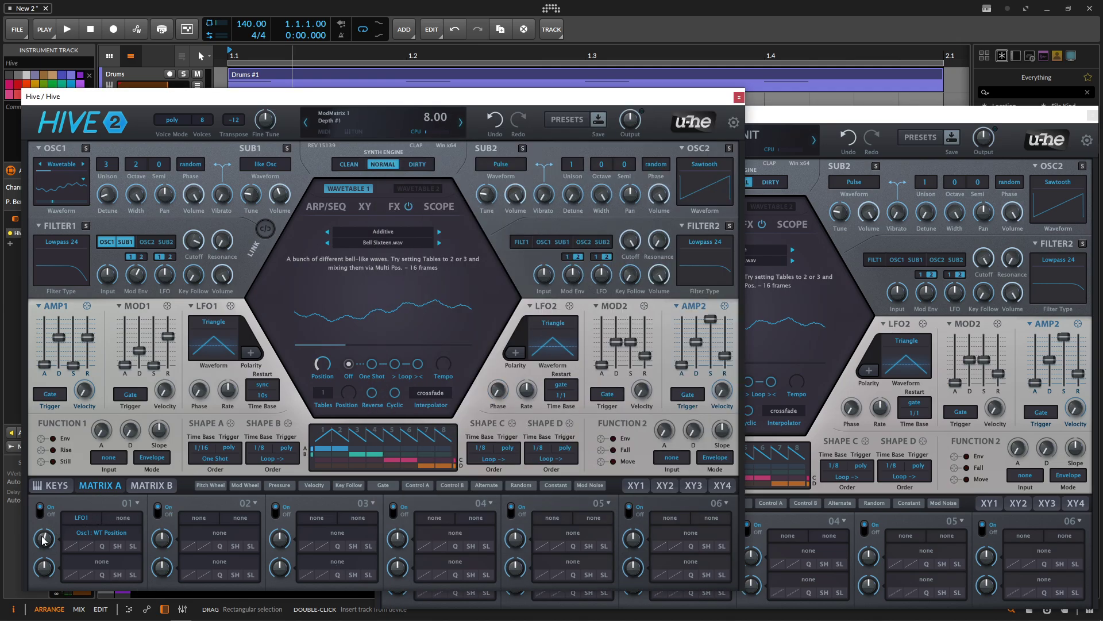
left_click(942, 448)
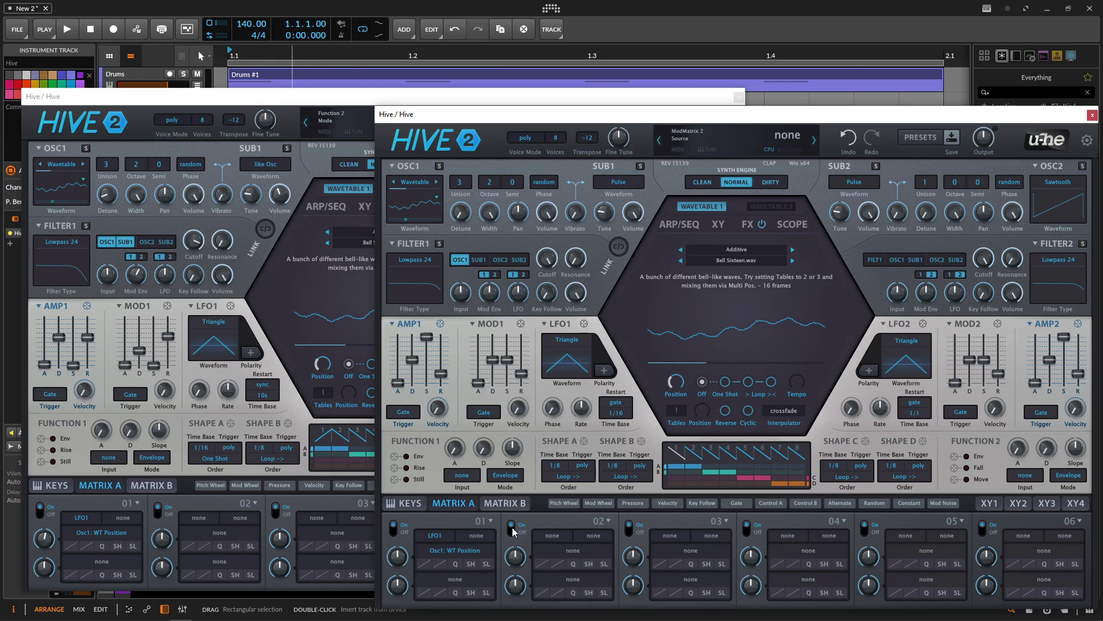
left_click(583, 324)
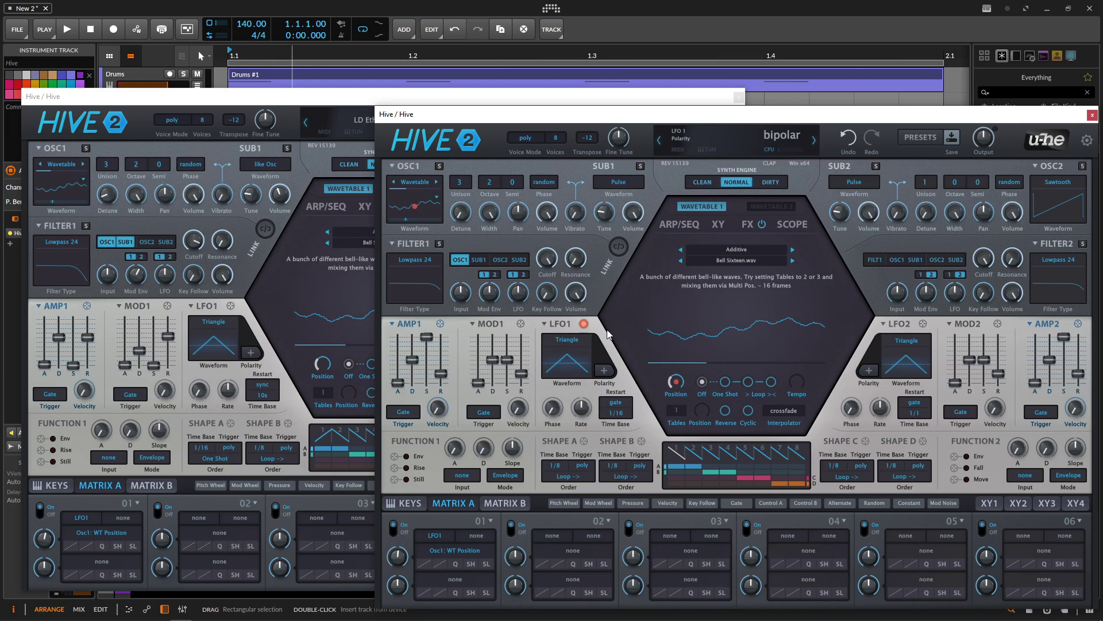
mouse_move(676, 379)
left_click_drag(677, 382, 680, 378)
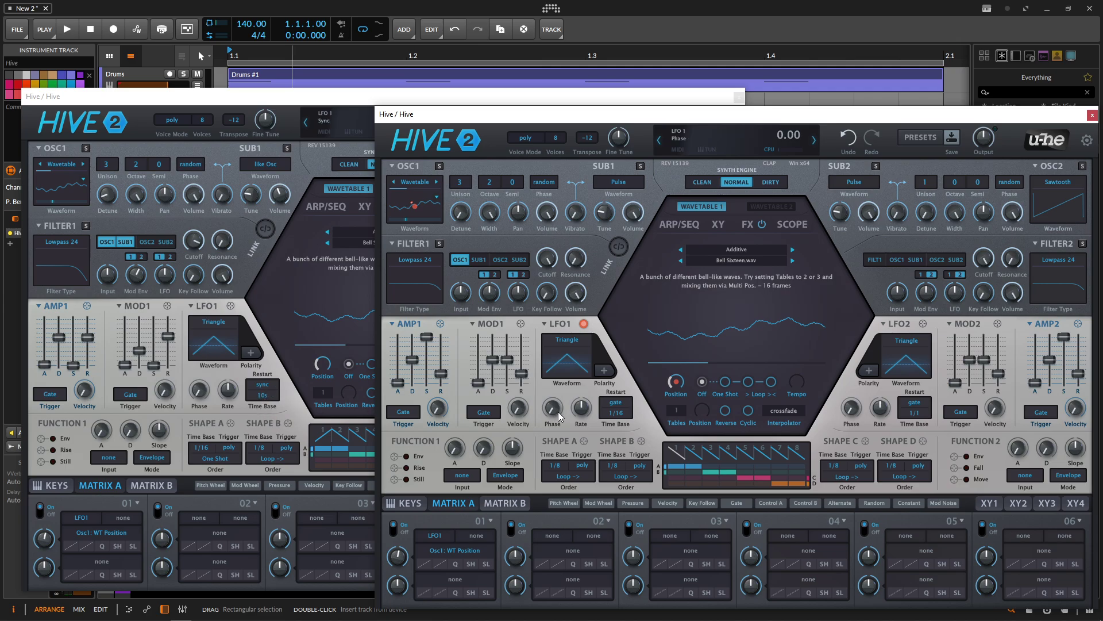
Step: Set LFO1 to sync restart with a 10s time base
left_click(616, 405)
left_click(652, 414)
left_click(623, 415)
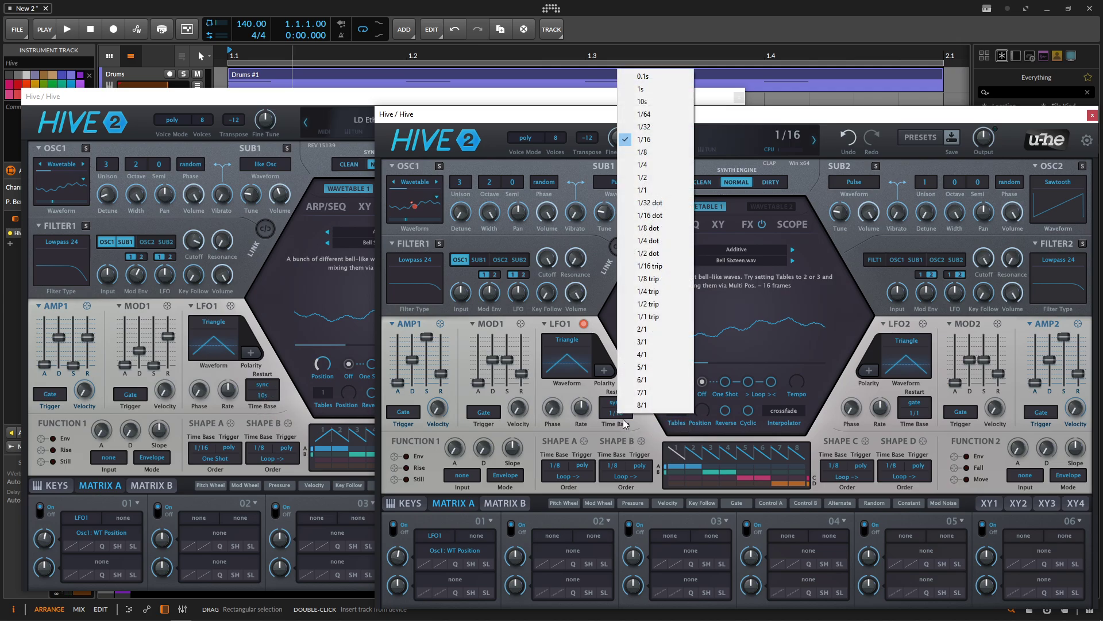
left_click(663, 102)
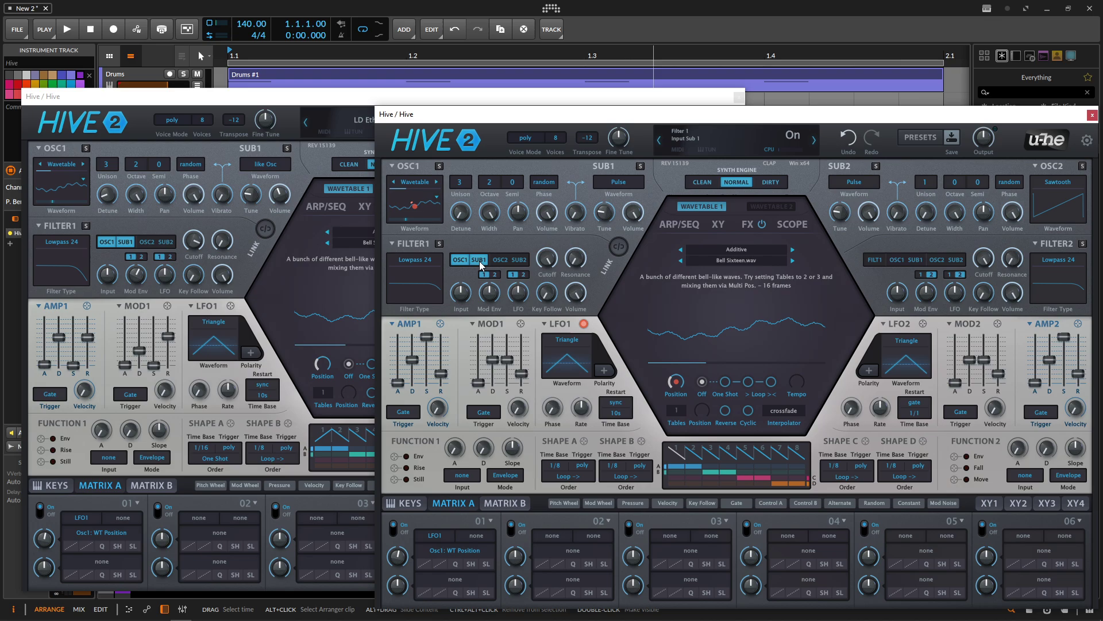
Step: Set the SUB1 waveform to 'like Osc' and lower SUB1 volume to 44
left_click(614, 184)
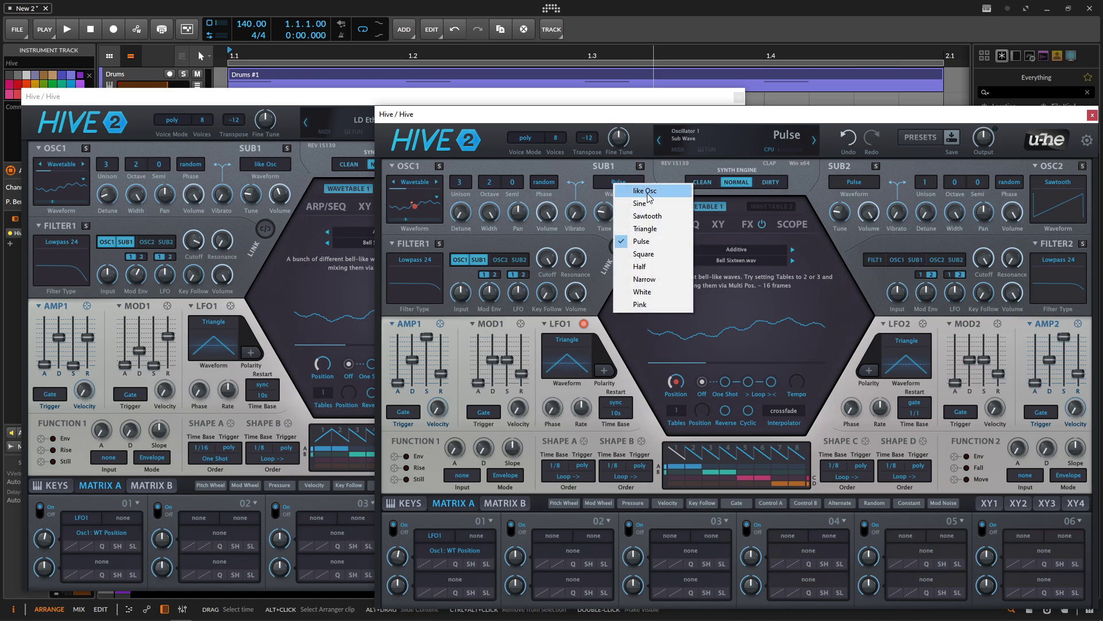
left_click(627, 187)
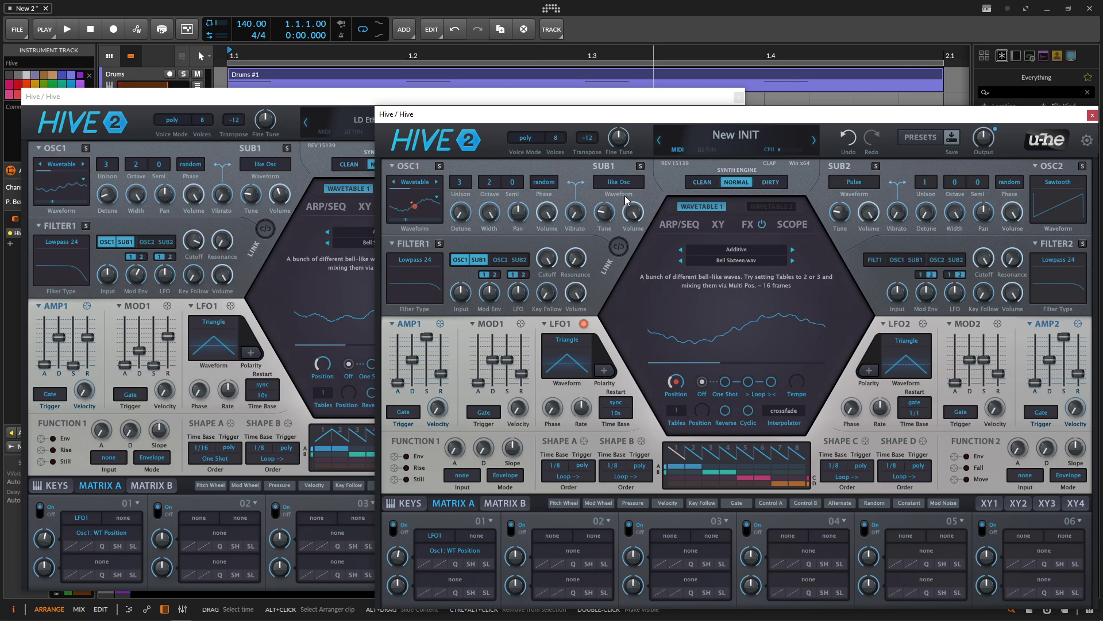
mouse_move(608, 214)
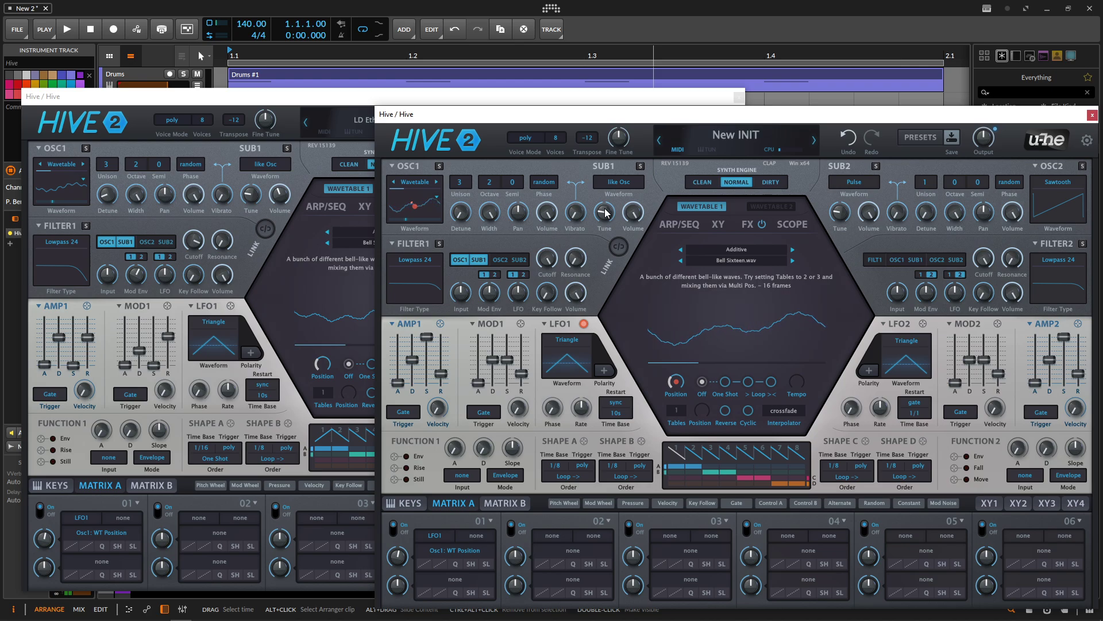
left_click(310, 182)
left_click(795, 126)
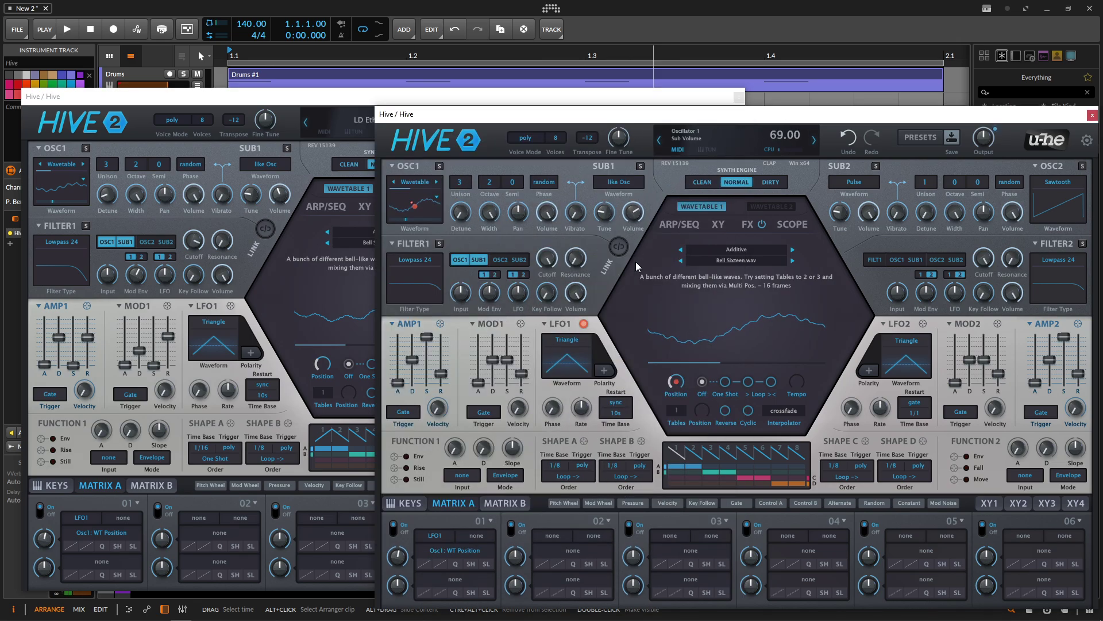
left_click_drag(636, 263, 646, 300)
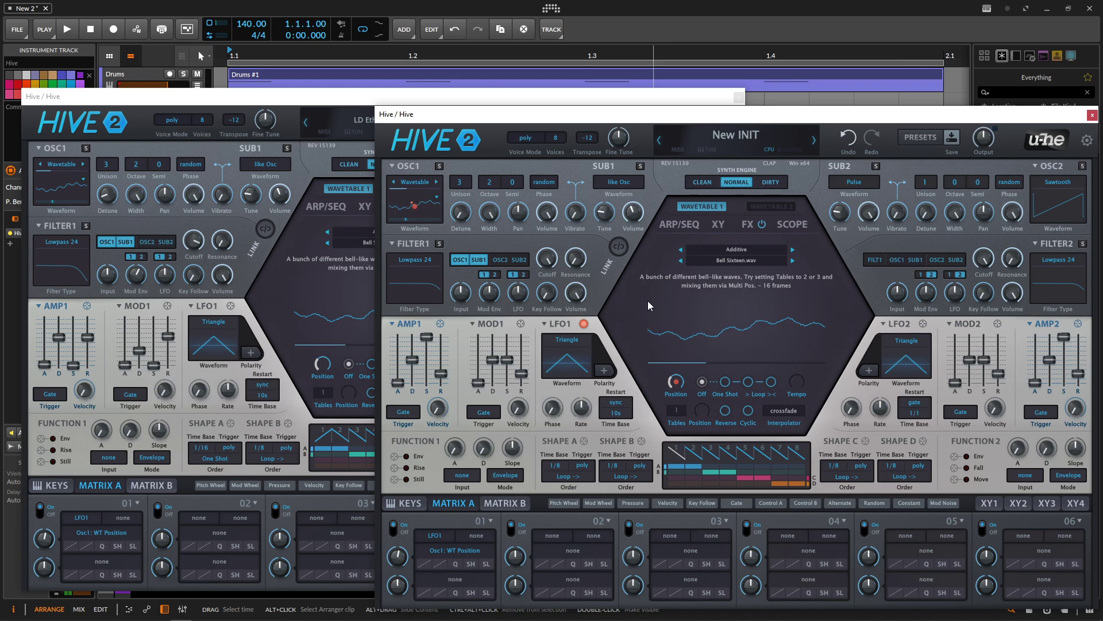
Step: Set Filter 1 cutoff to 135 and envelope depth to 21
left_click(250, 266)
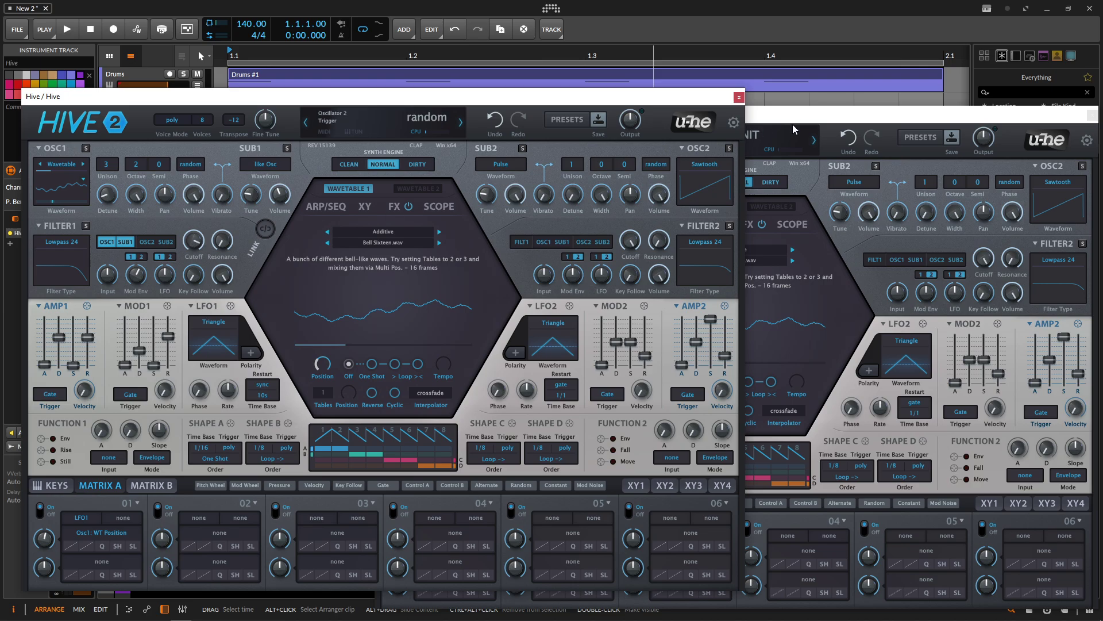
left_click(781, 344)
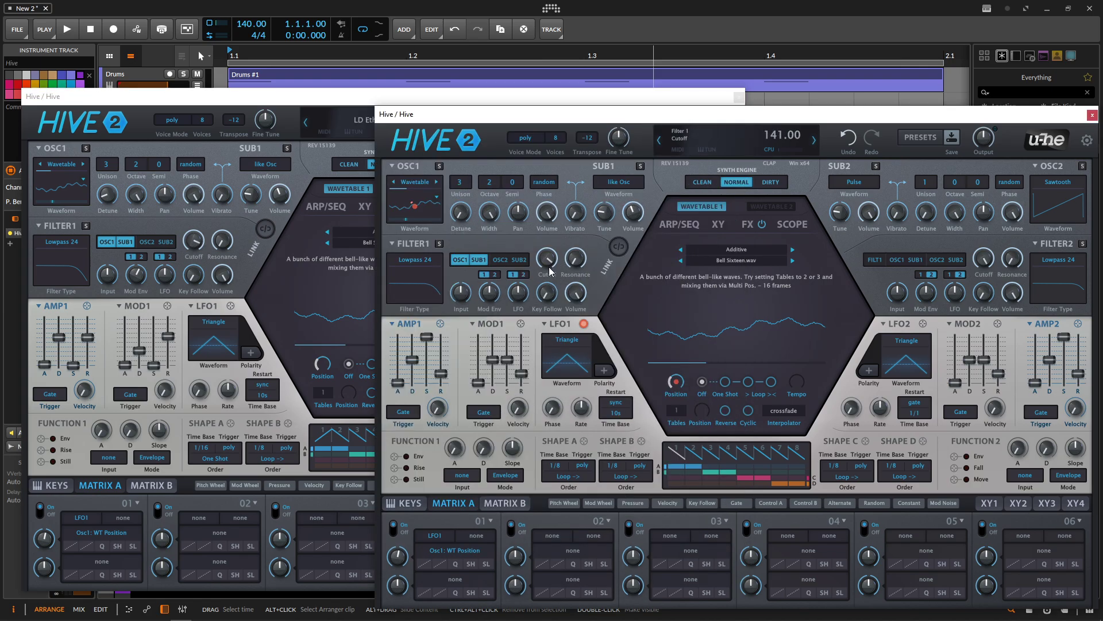
left_click_drag(550, 272, 555, 278)
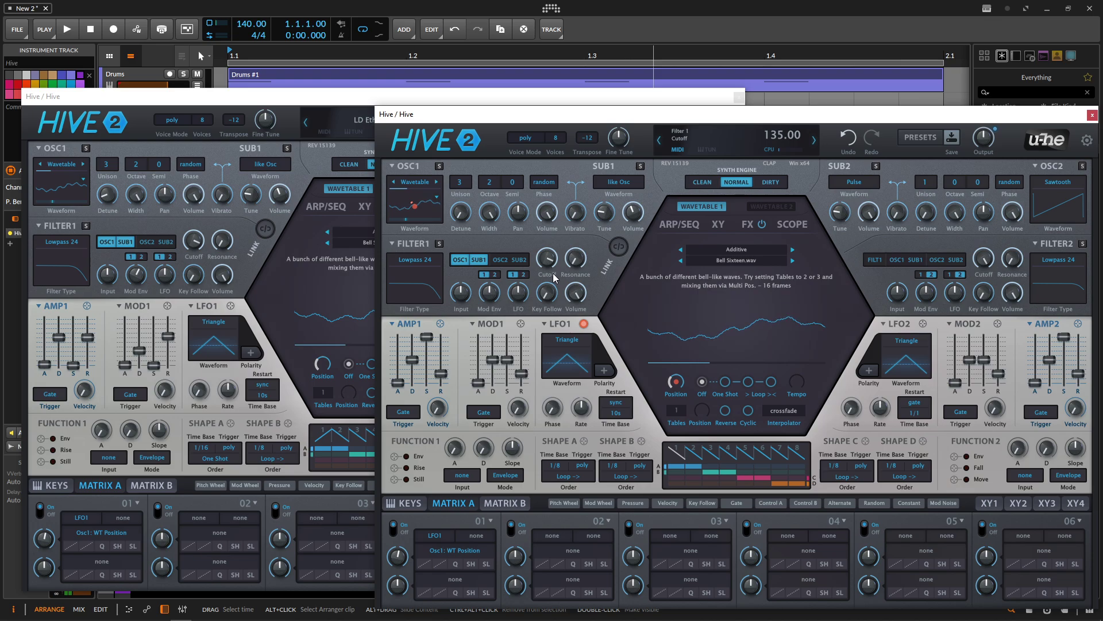
left_click(282, 248)
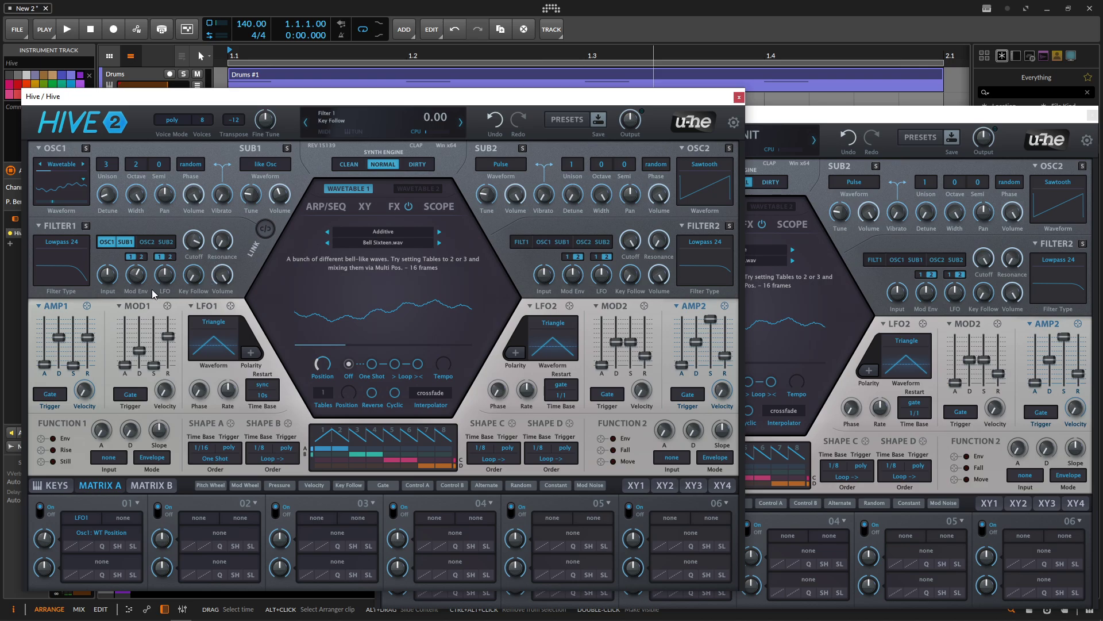
left_click(842, 115)
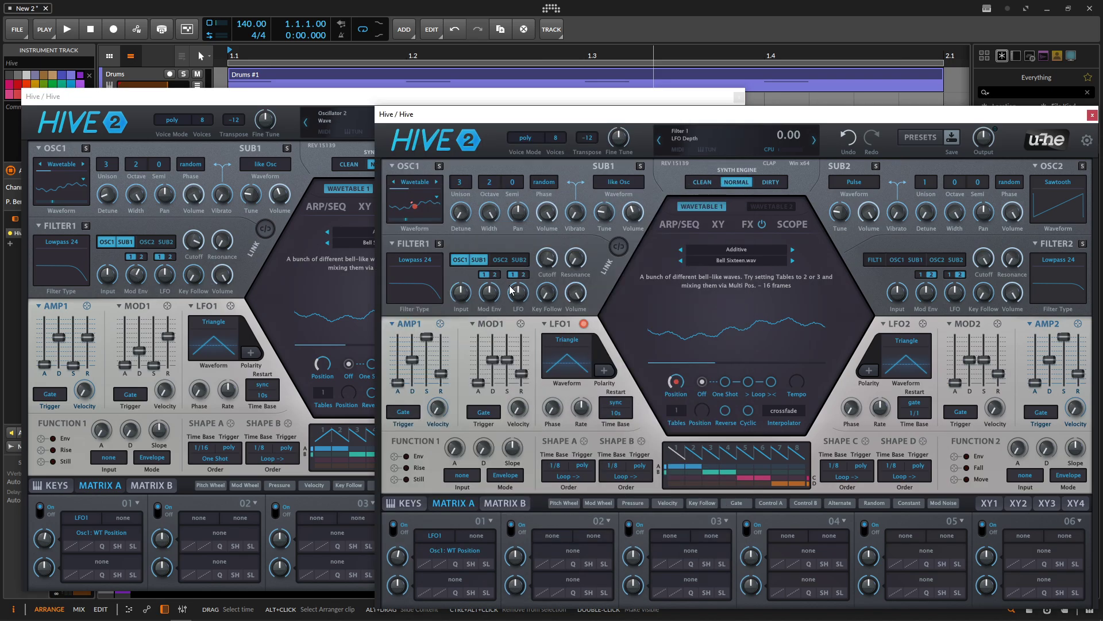
left_click_drag(489, 293, 490, 283)
Step: Set Mod Envelope 1 decay to 37 and release to 51
left_click(148, 380)
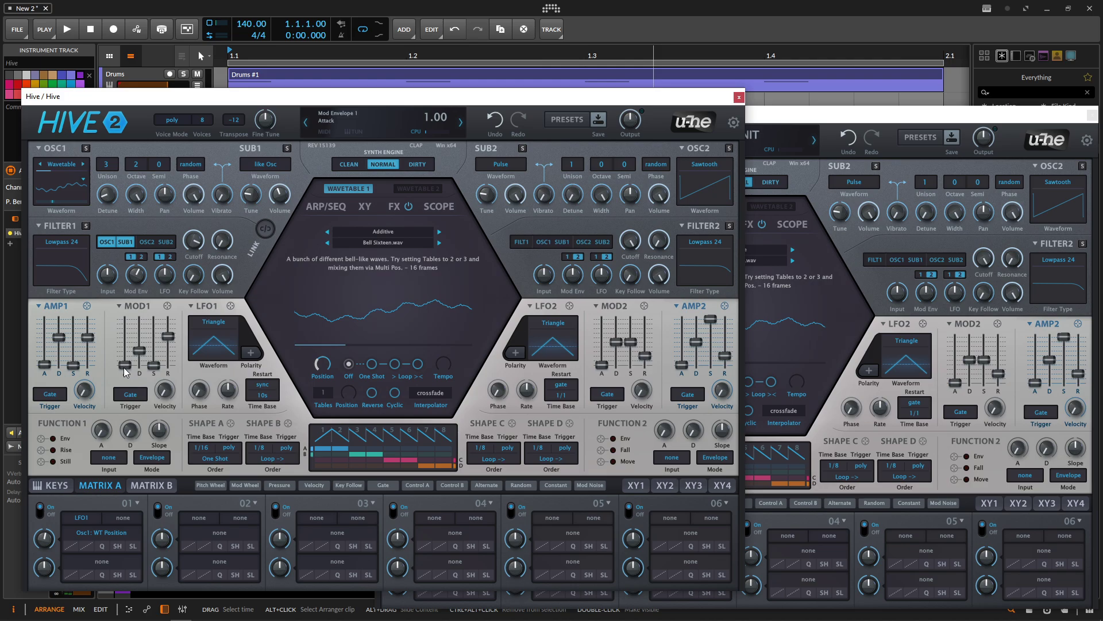
left_click(851, 395)
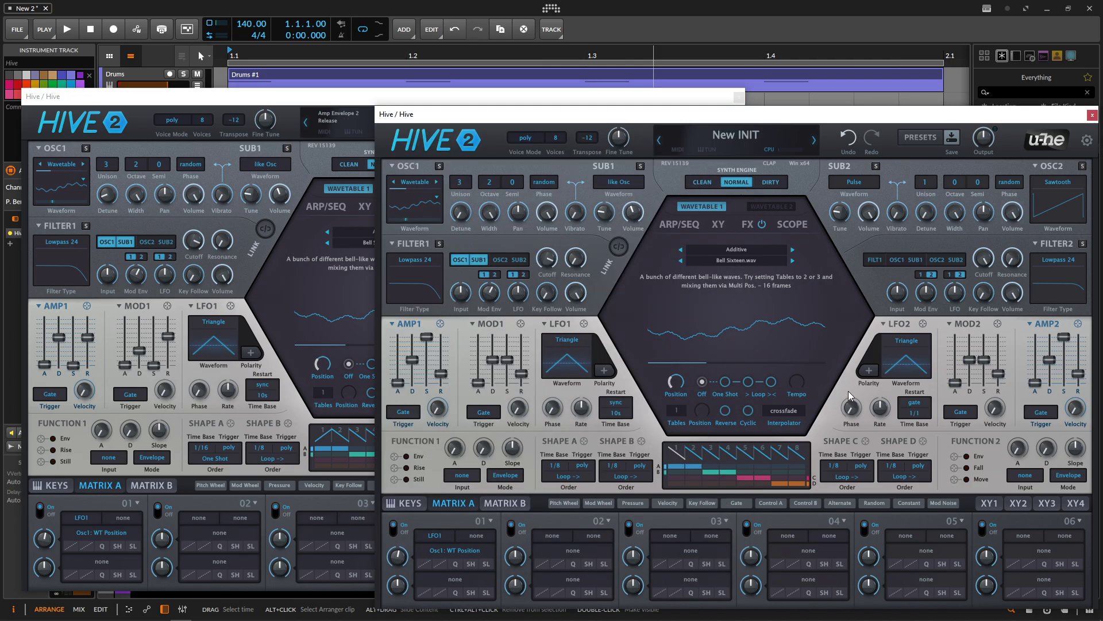
left_click_drag(493, 359, 494, 370)
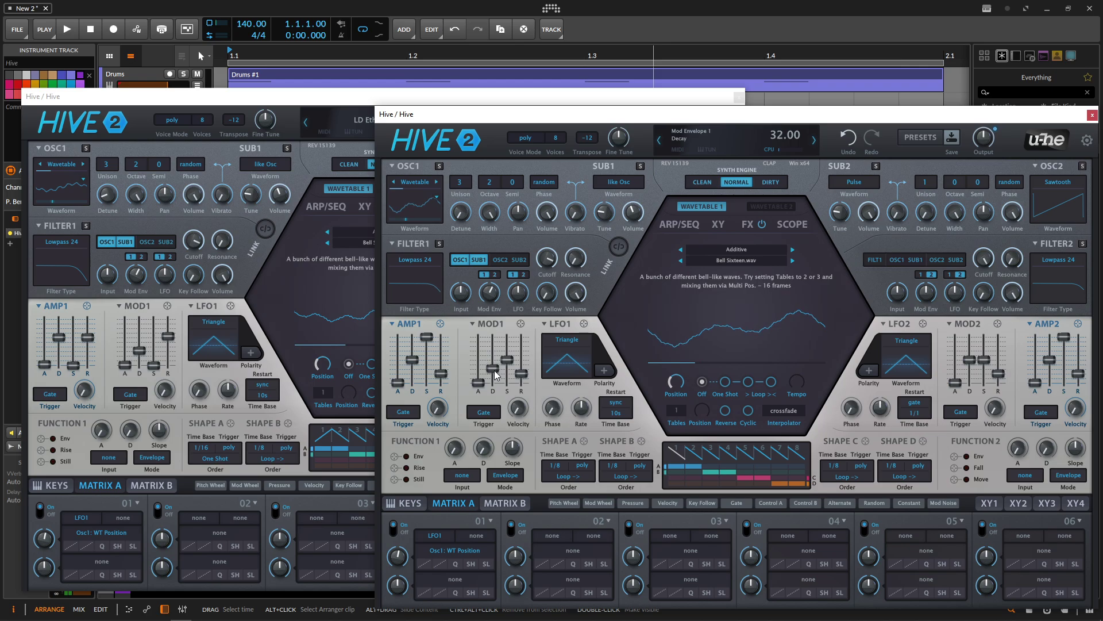
left_click(171, 371)
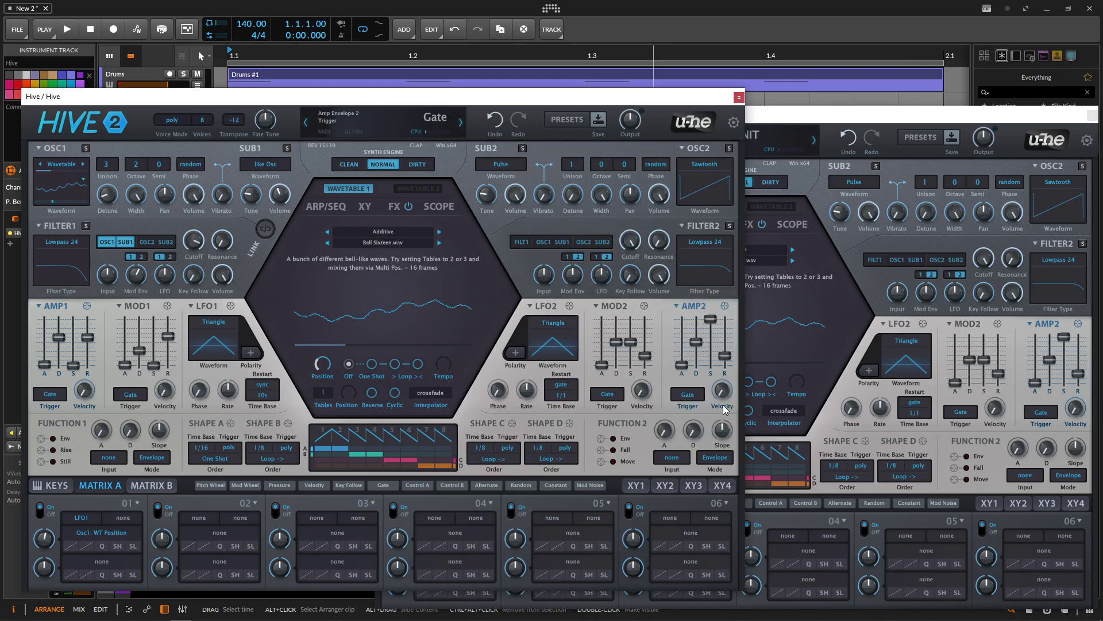
left_click(753, 409)
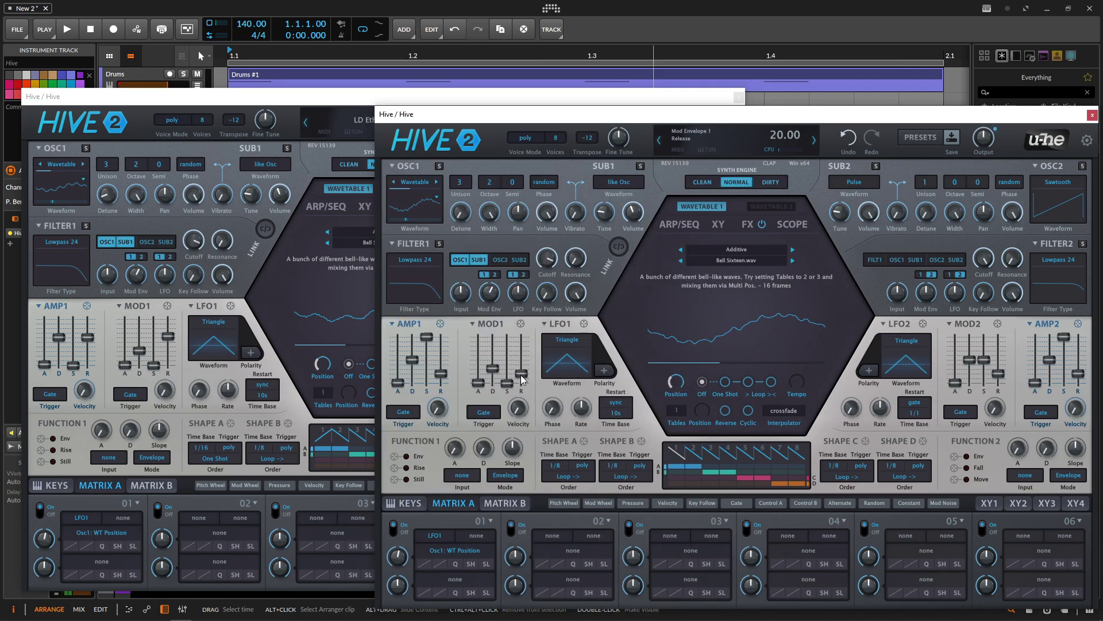
left_click_drag(521, 374, 525, 355)
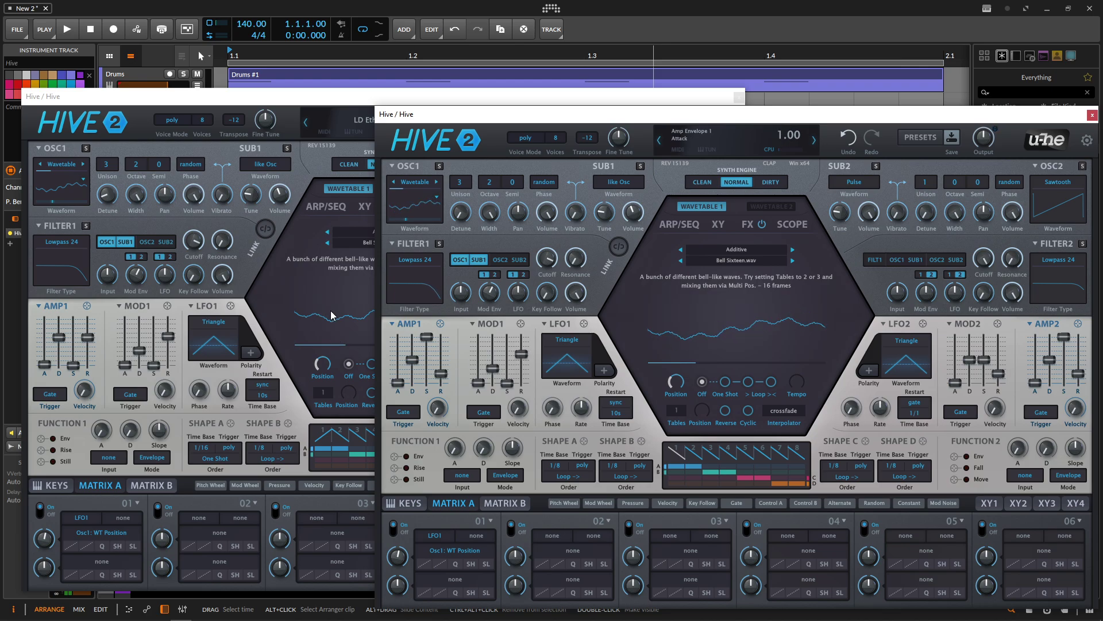
Step: Drop Amp Envelope 1 sustain to zero and raise its release to 59
left_click(44, 369)
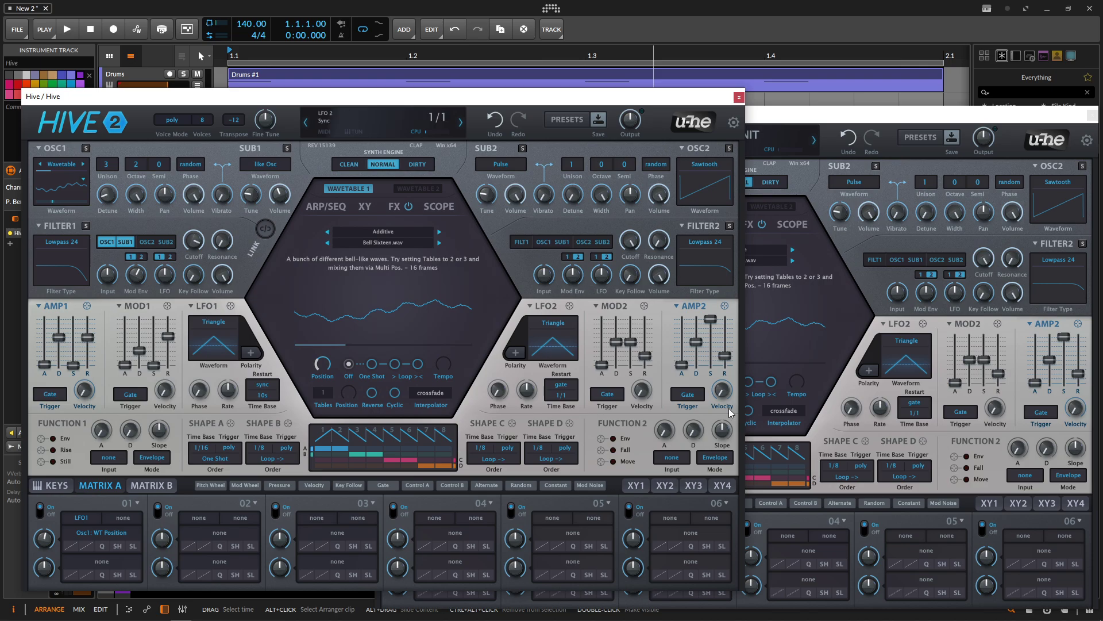
left_click(837, 416)
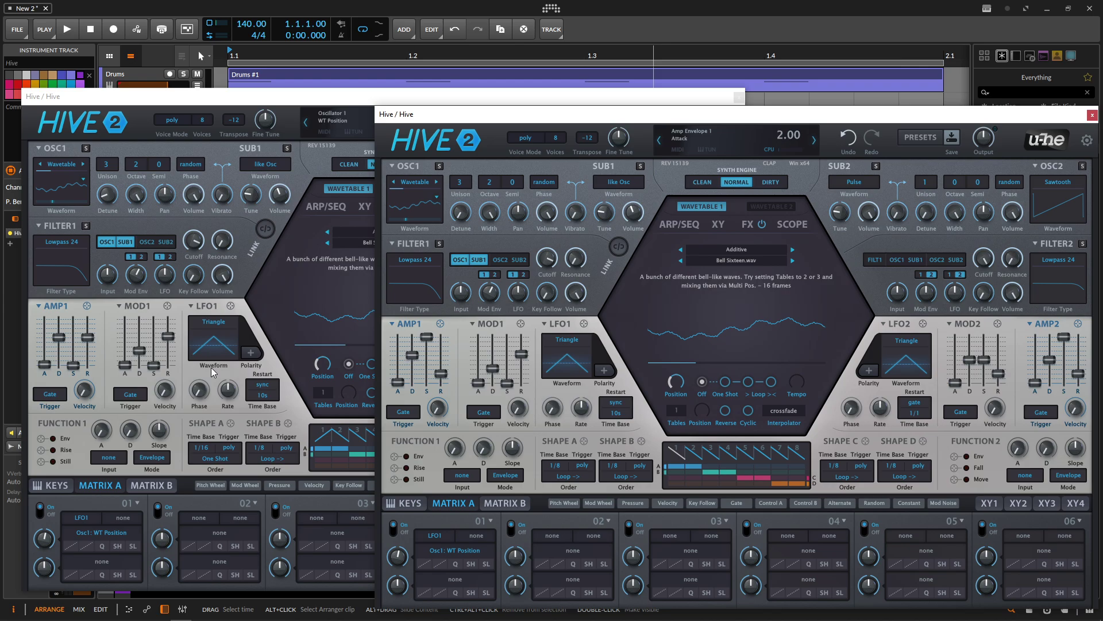
left_click_drag(426, 337, 424, 444)
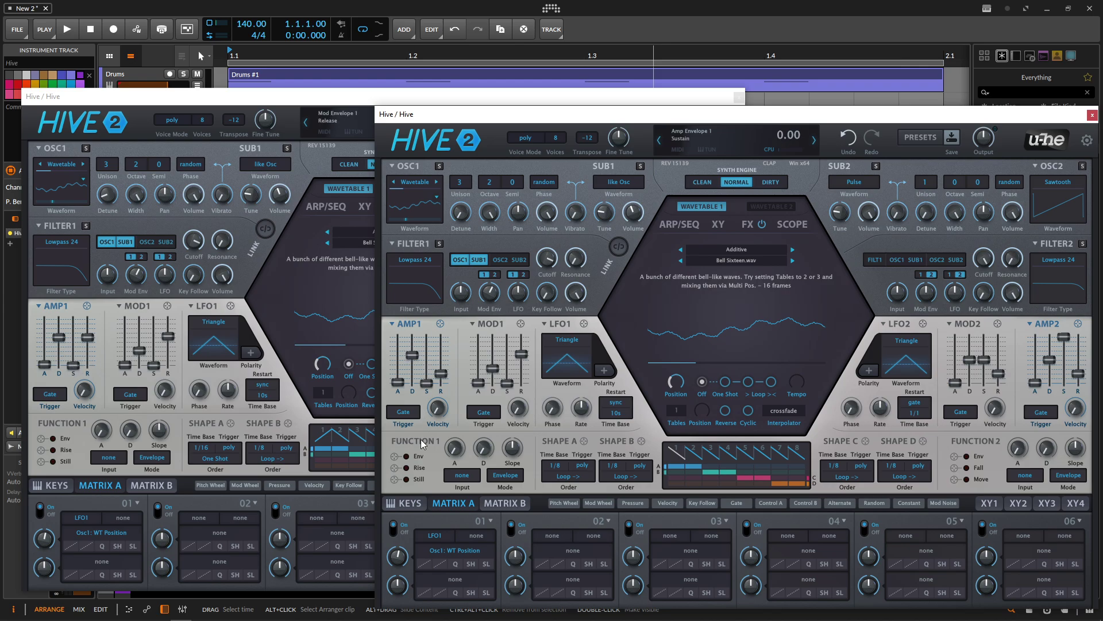
left_click(107, 379)
left_click(839, 379)
left_click_drag(446, 374, 447, 350)
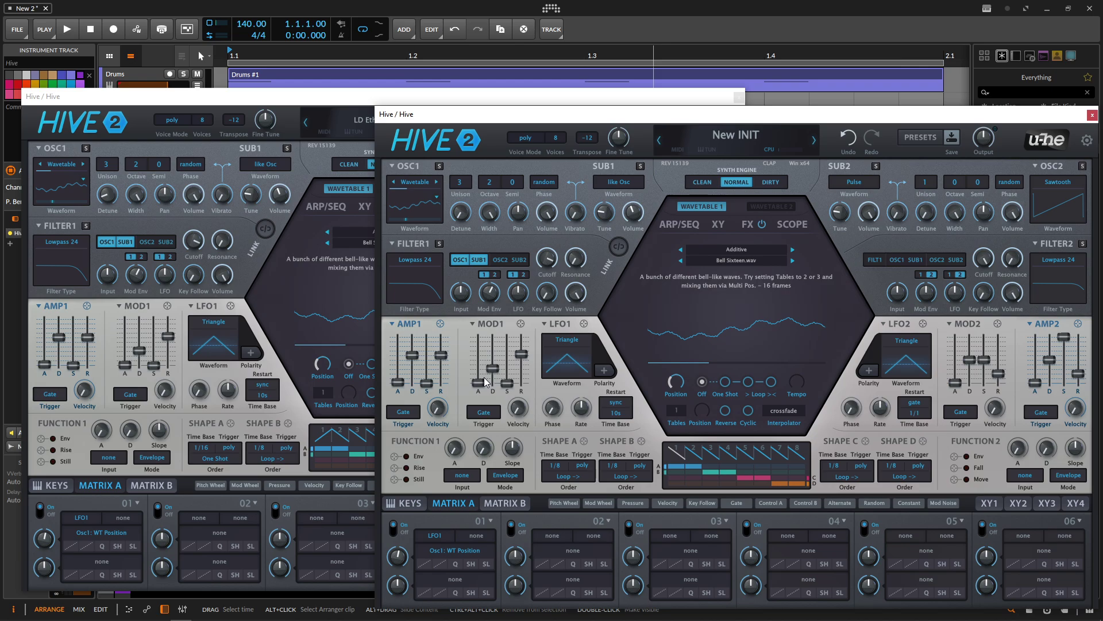
Step: Set Amp Envelope 1 attack to 2.00, then bring the reference patch forward
mouse_move(403, 380)
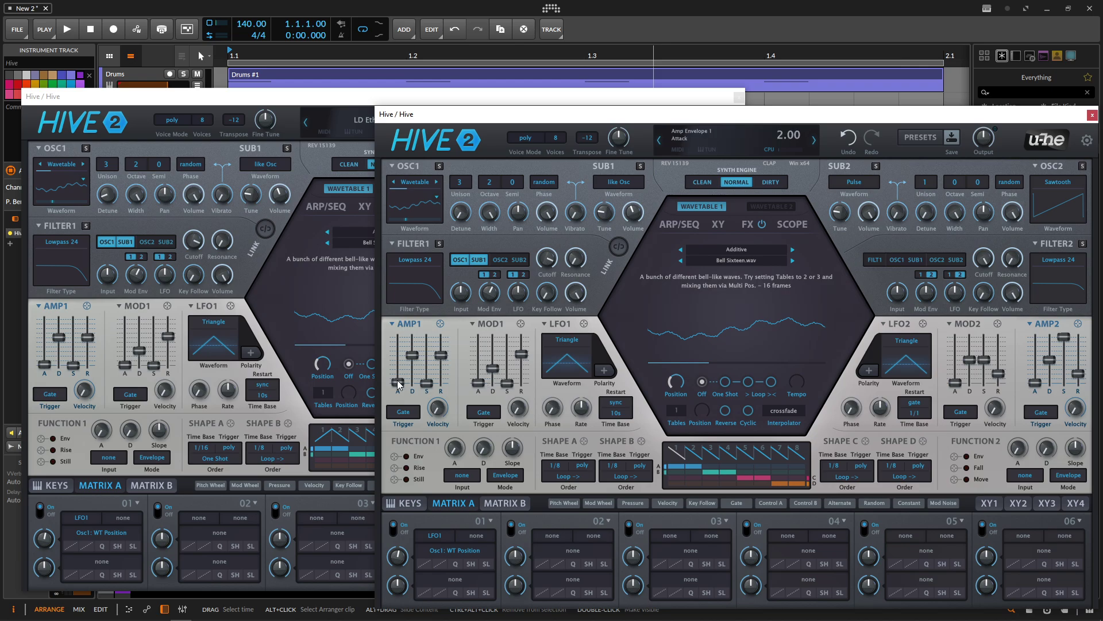
left_click_drag(399, 384, 397, 386)
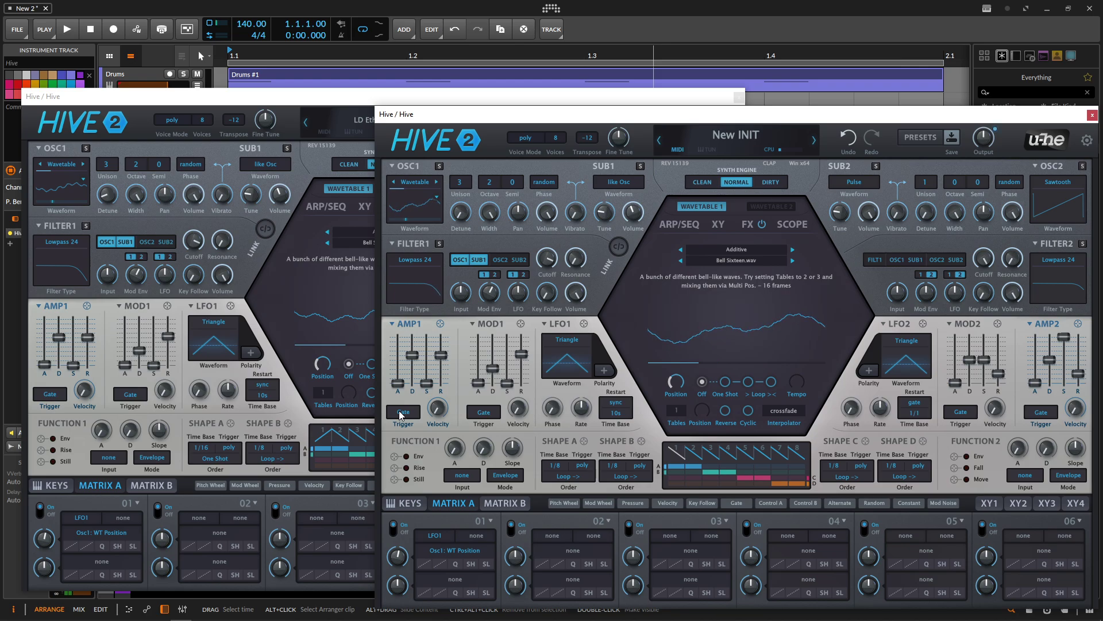
mouse_move(399, 384)
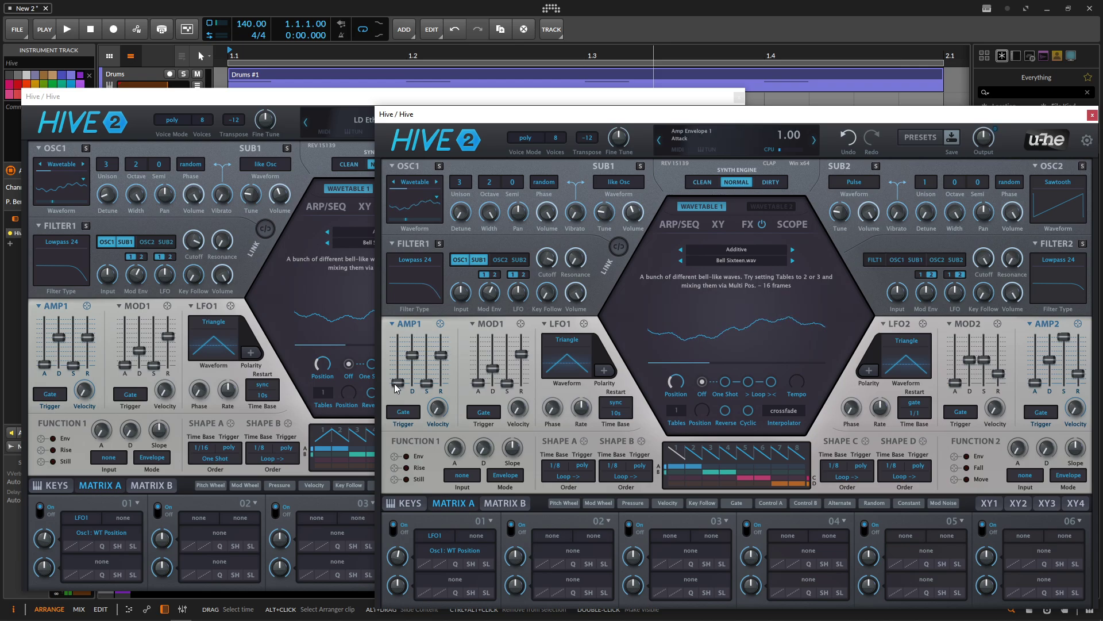
scroll(398, 384, "up", 3)
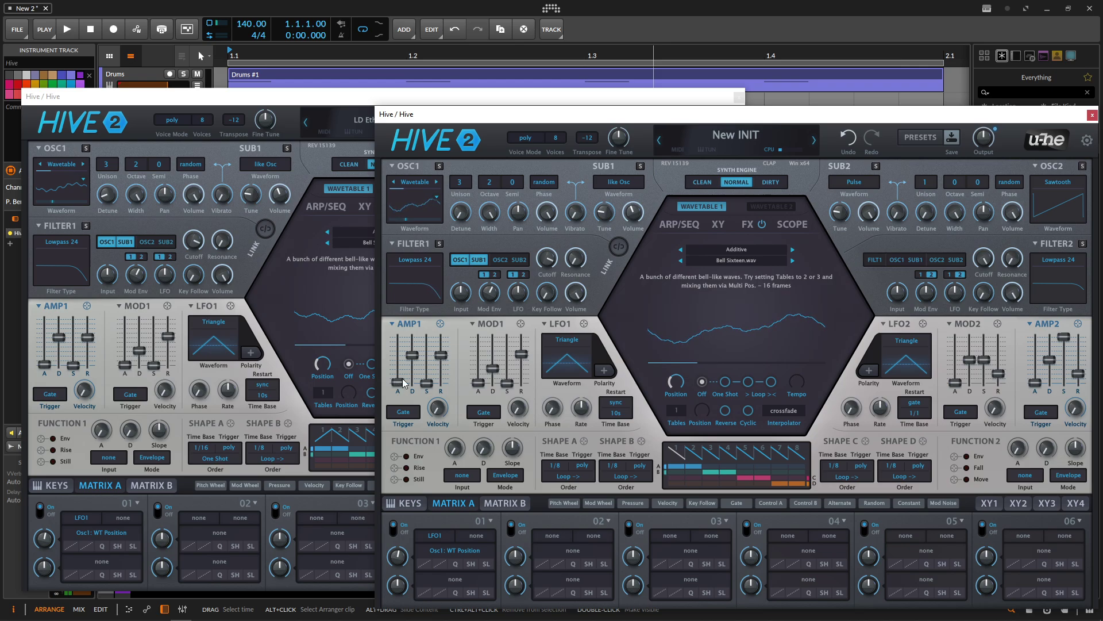
left_click(261, 255)
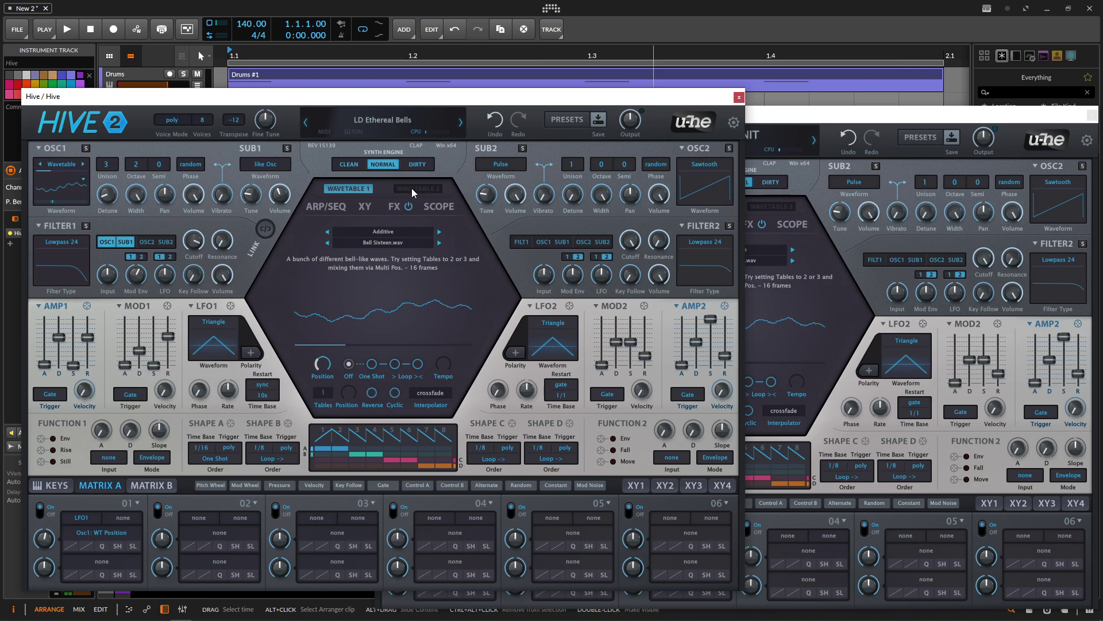
Step: Switch on the EQ effect and move it to the top of the FX chain
left_click(394, 206)
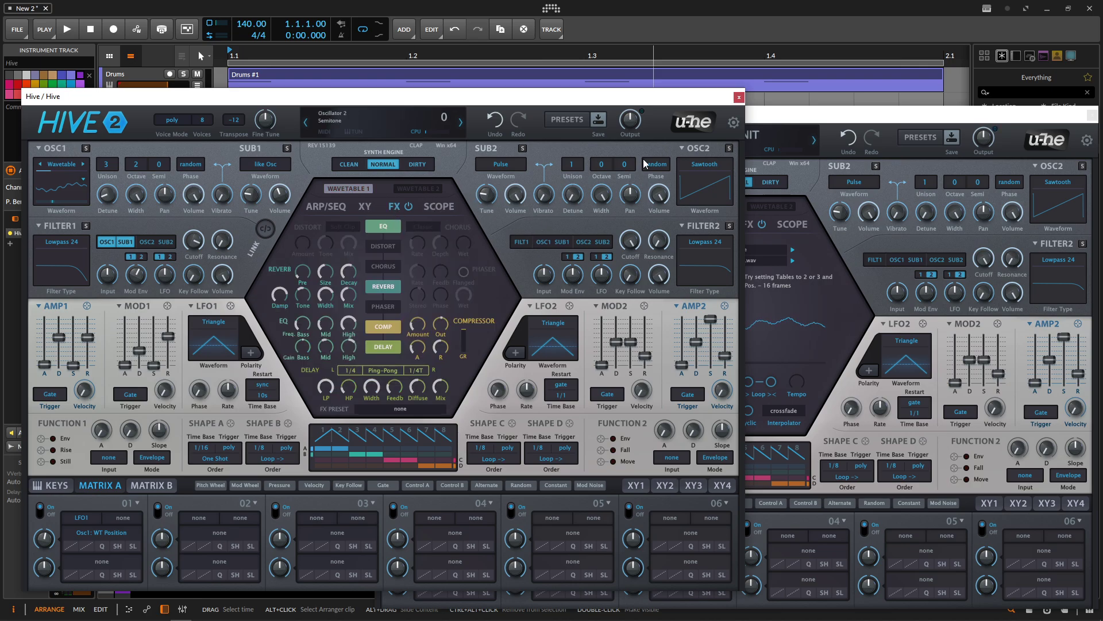
left_click(854, 113)
left_click(747, 224)
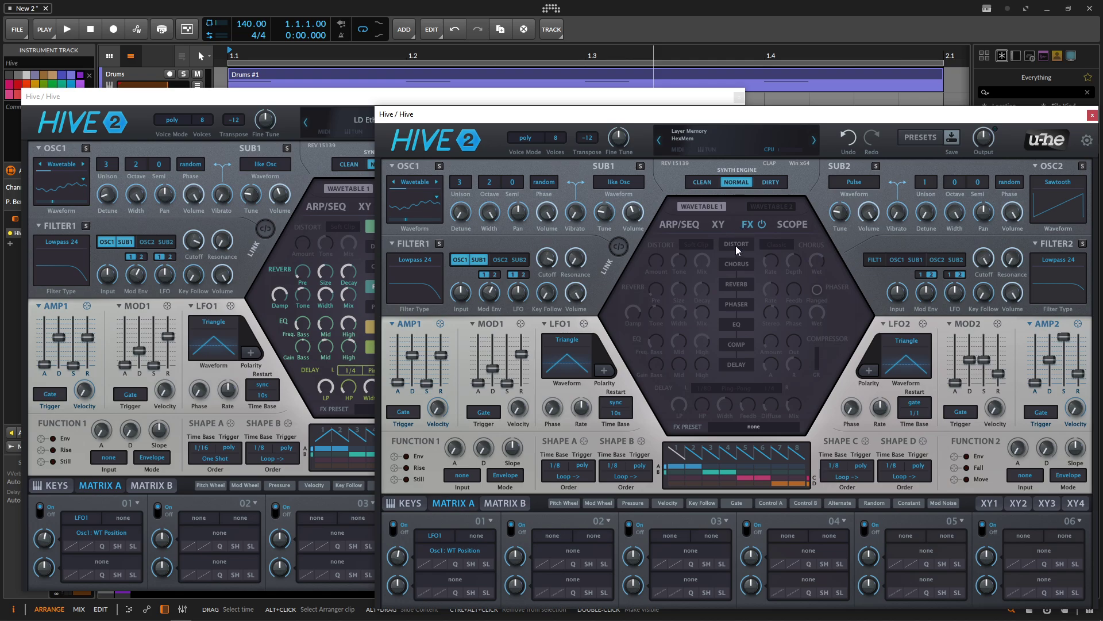
left_click(726, 325)
left_click_drag(726, 324, 730, 263)
Step: Set EQ Mid Freq to 27 and Mid Gain to 5.50dB
left_click(359, 98)
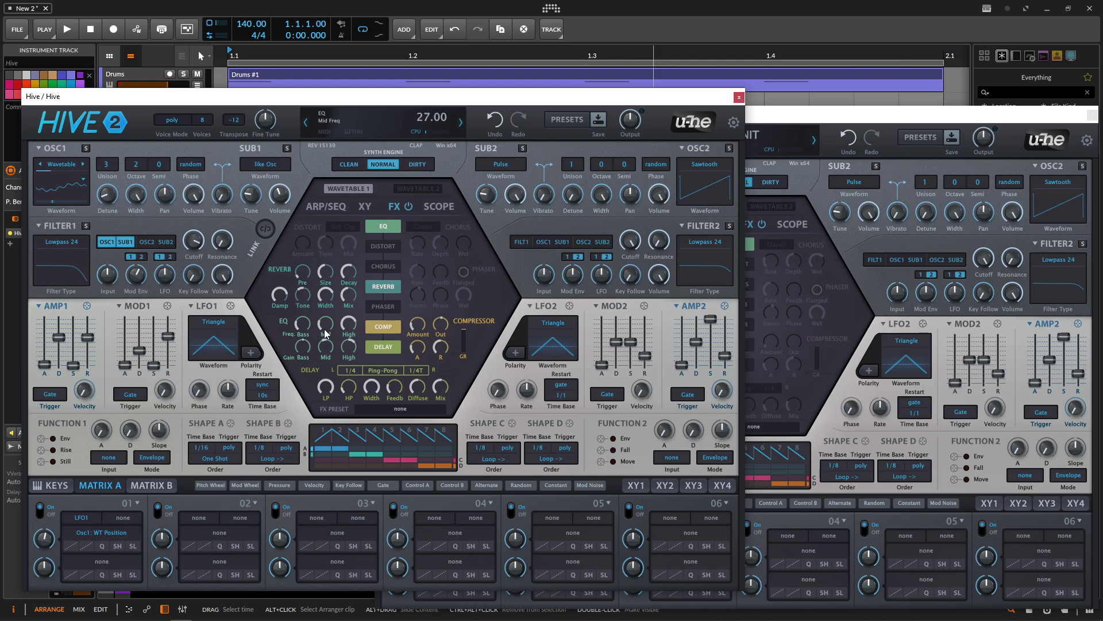
left_click(850, 115)
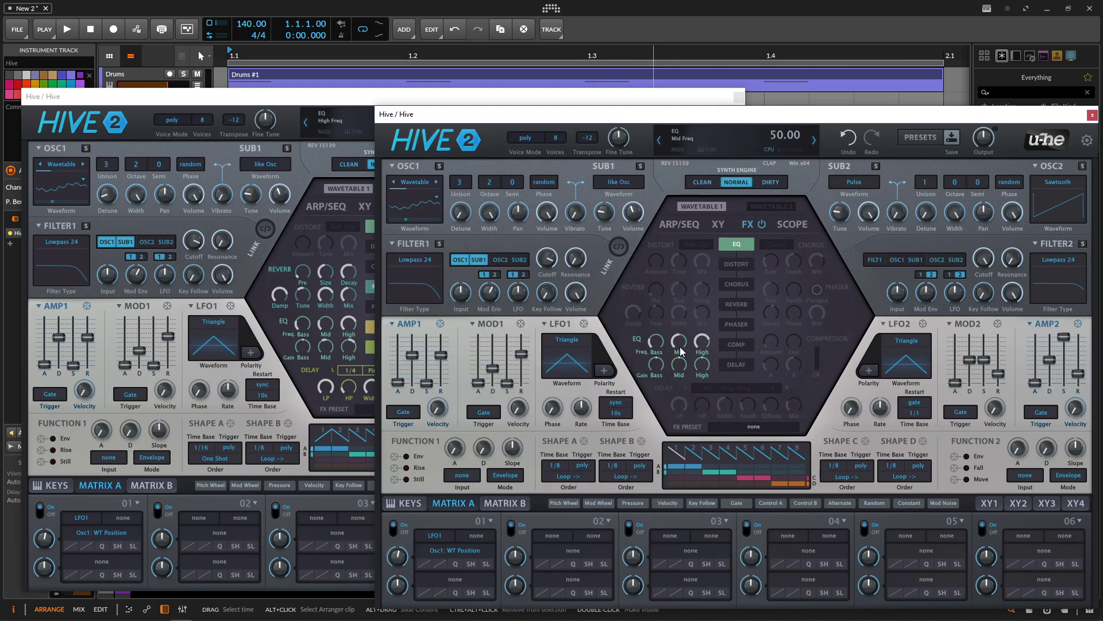
left_click_drag(680, 352, 684, 379)
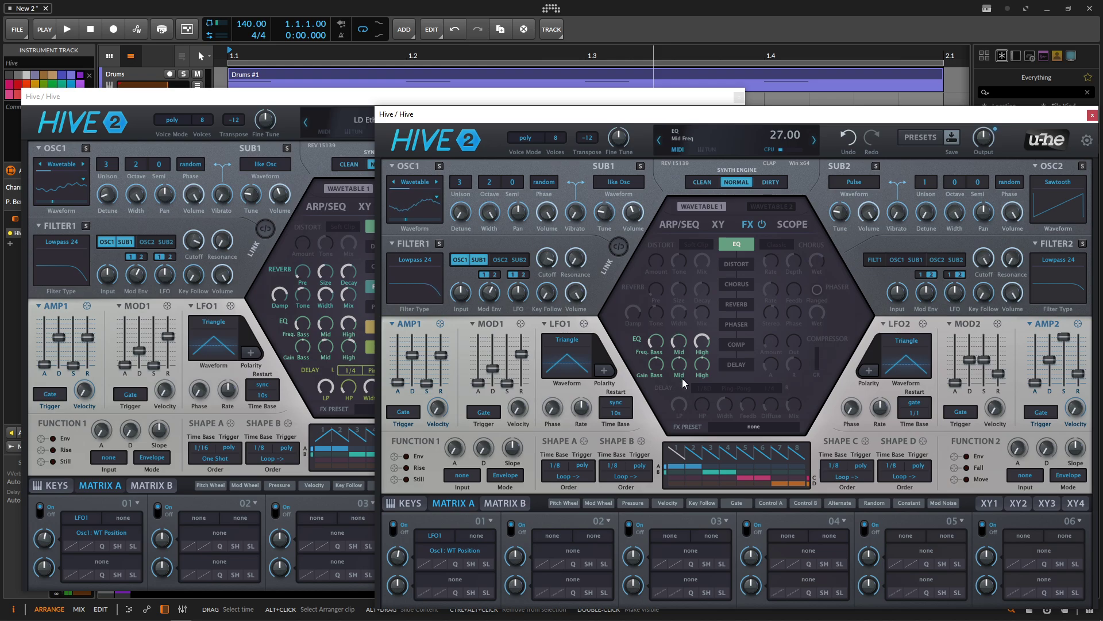
left_click(295, 397)
left_click(807, 115)
mouse_move(680, 371)
left_mouse_down()
mouse_move(687, 324)
mouse_move(685, 385)
left_mouse_up()
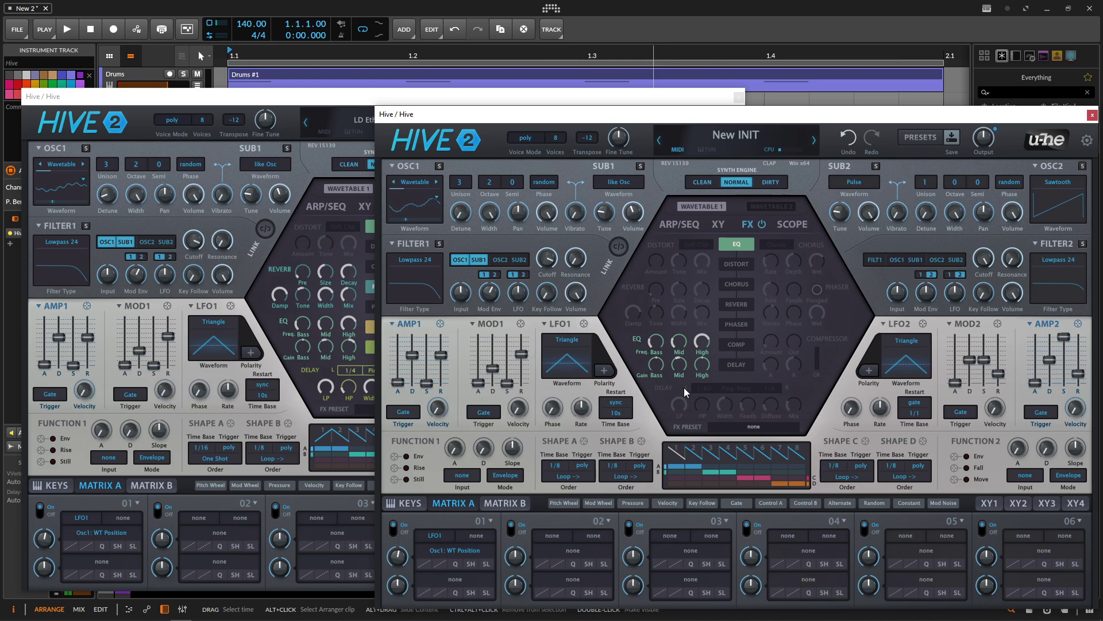
Step: Raise EQ High Gain to 5.50dB, matching the reference patch
left_click(347, 348)
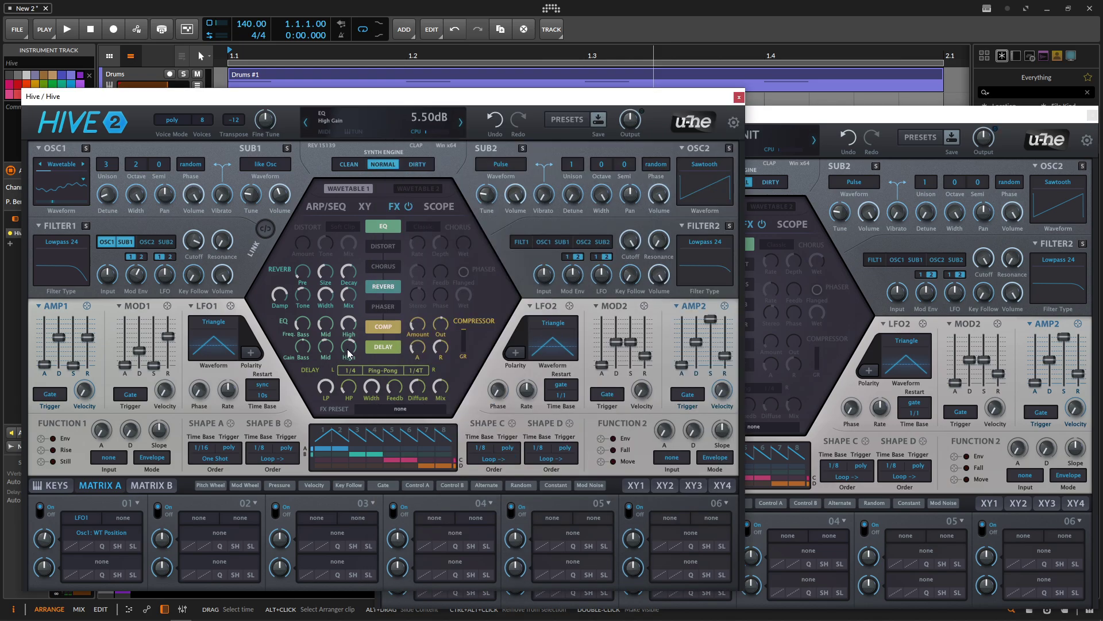
left_click(819, 121)
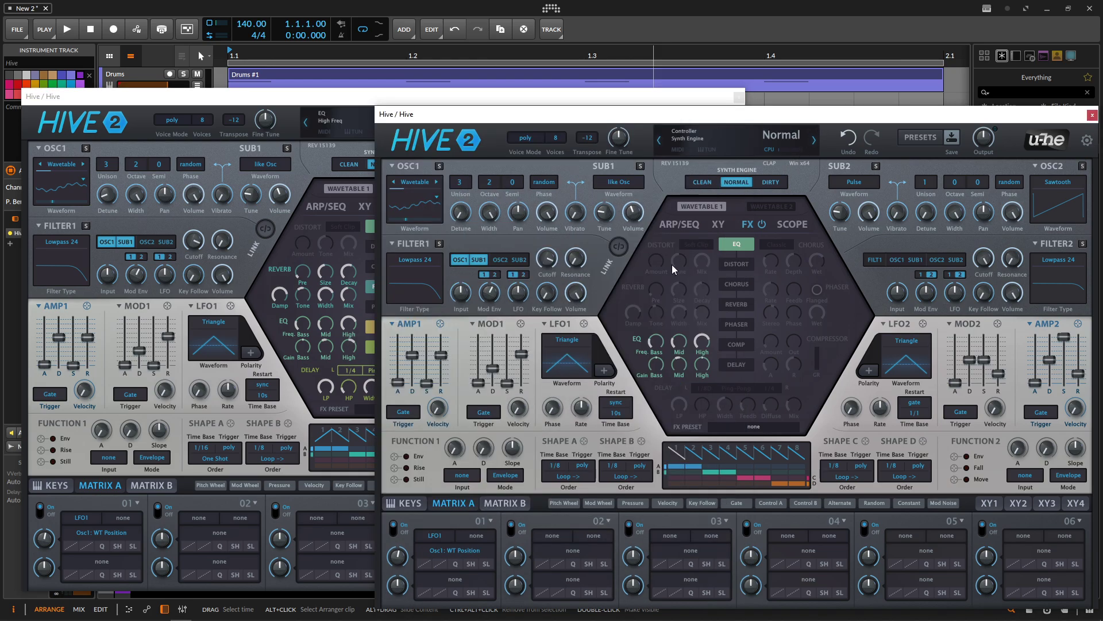
mouse_move(705, 345)
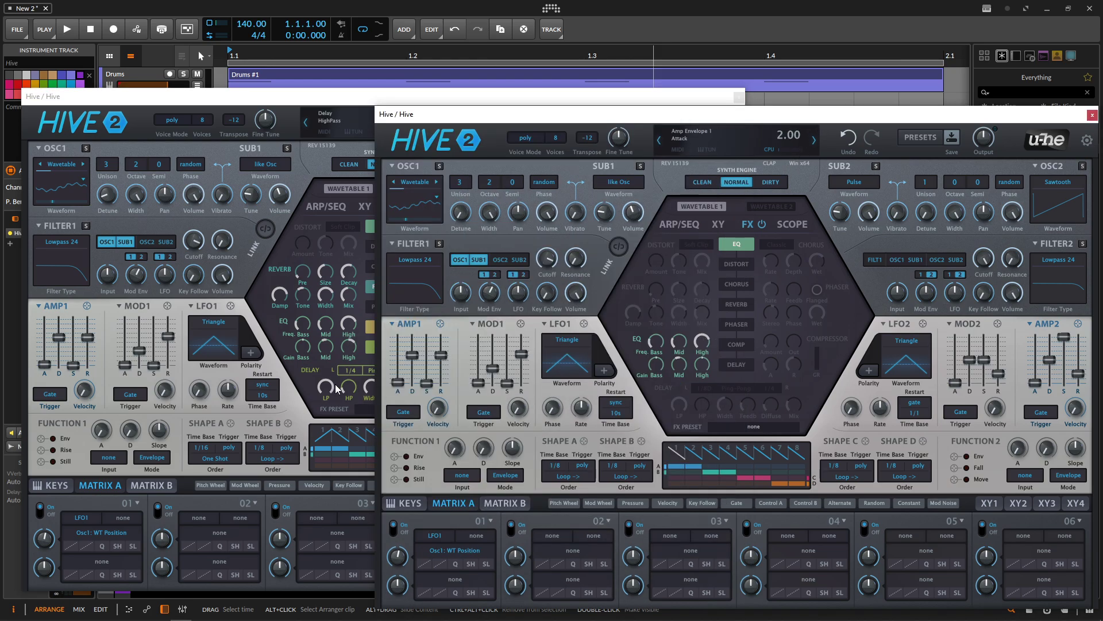
left_click(690, 97)
left_click(822, 135)
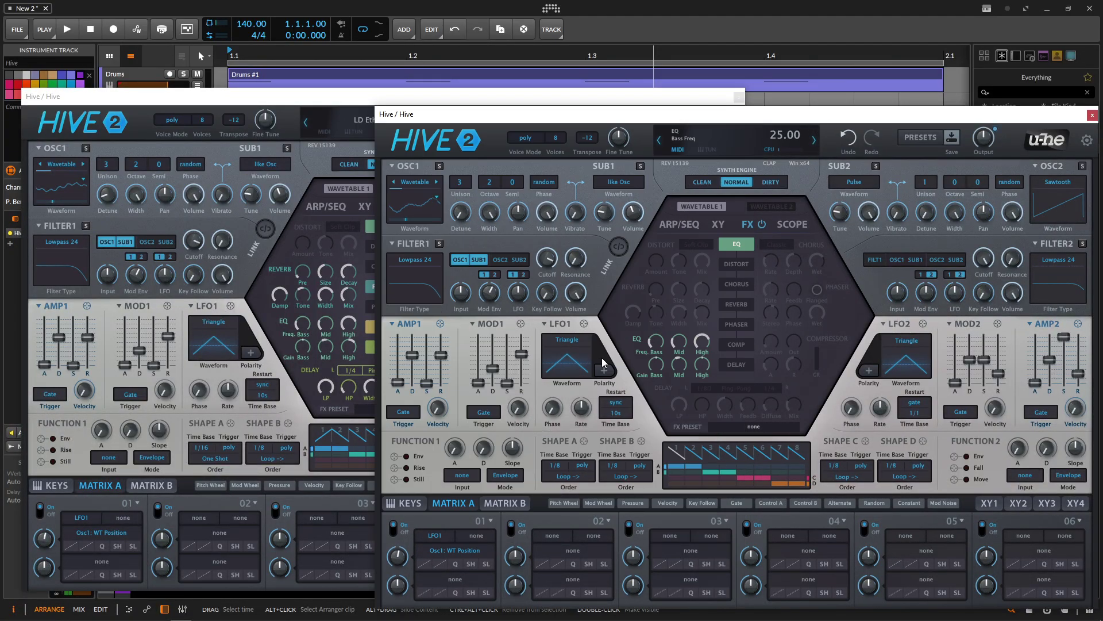
mouse_move(706, 362)
left_click_drag(706, 362, 708, 340)
Step: Switch on the reverb and set its Size to 93
left_click(369, 105)
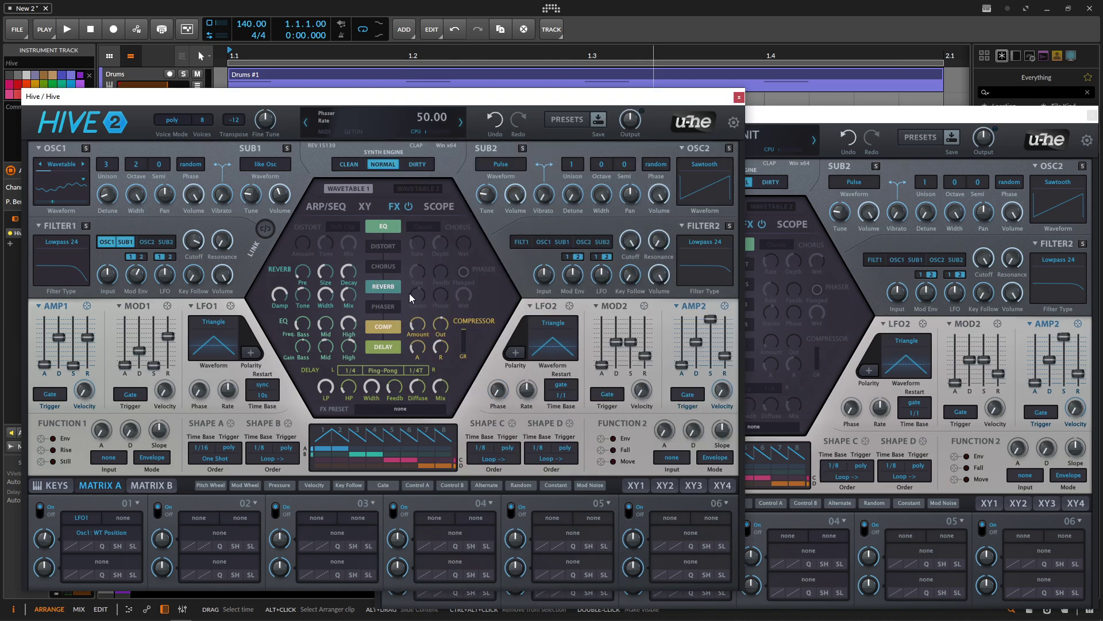
left_click(788, 190)
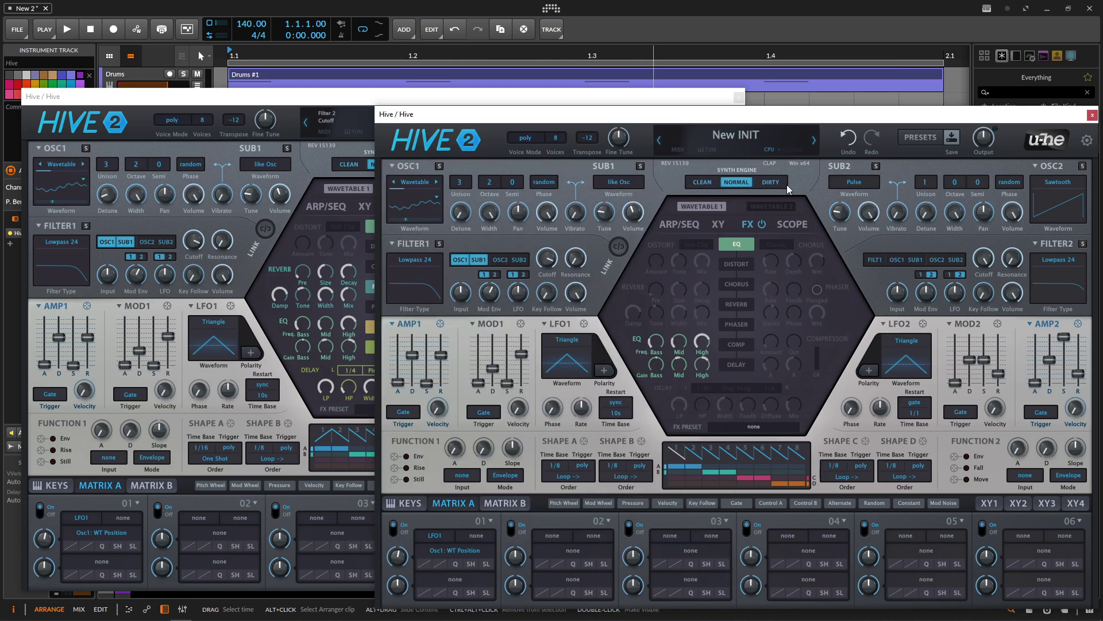
left_click(739, 304)
left_click(340, 104)
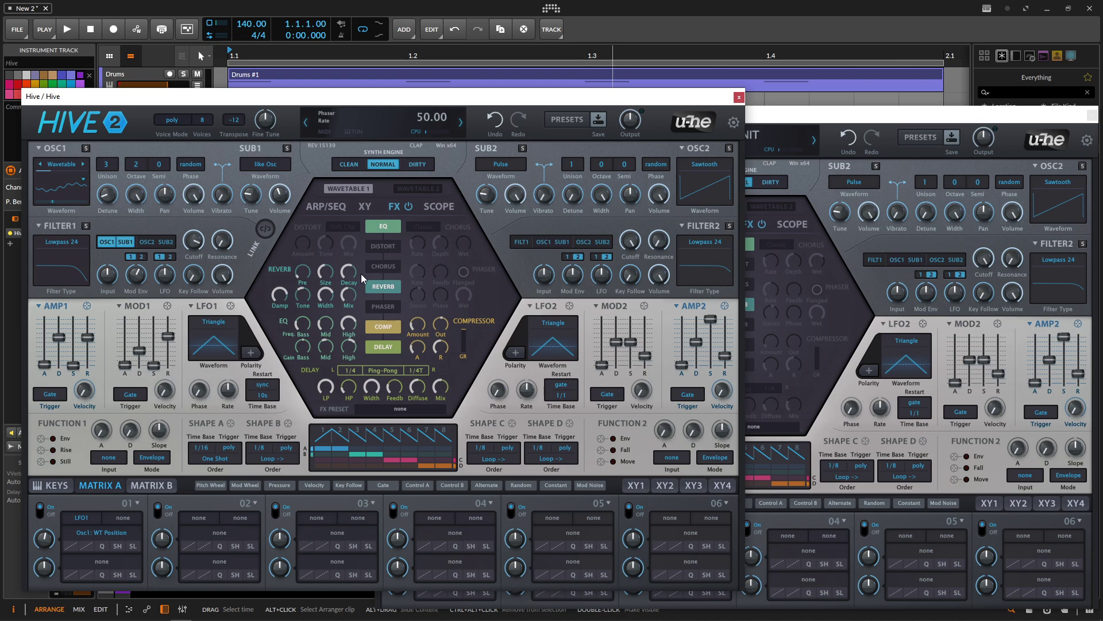
left_click(809, 119)
left_click_drag(681, 299, 682, 303)
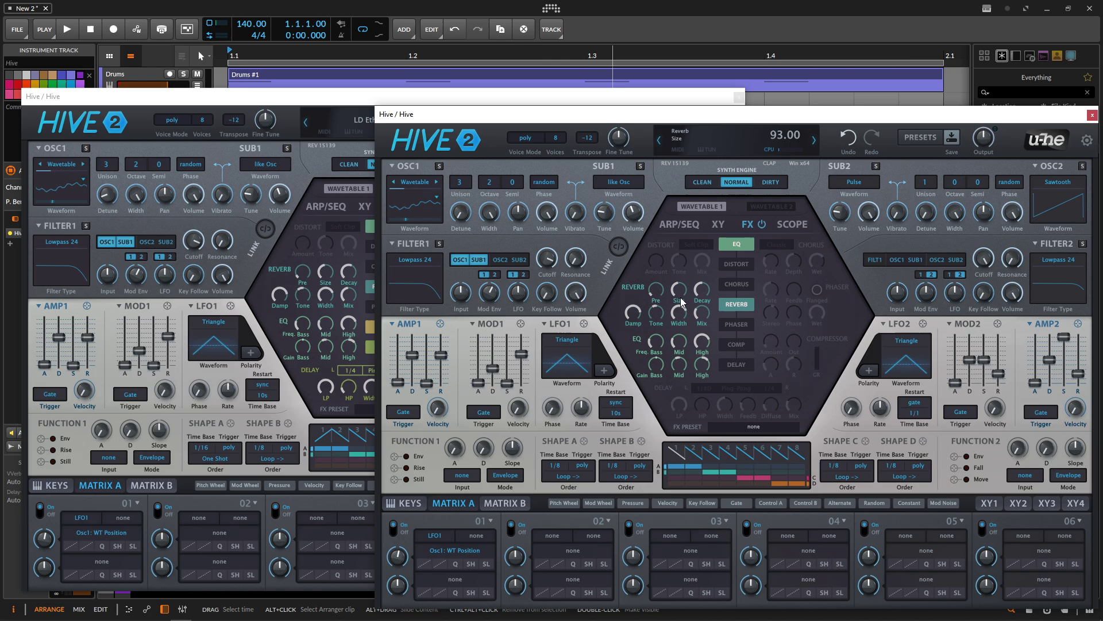
Step: Set reverb Decay to about 58, Tone to -29, and raise Mix to 46
left_click_drag(292, 104, 168, 77)
left_click(632, 144)
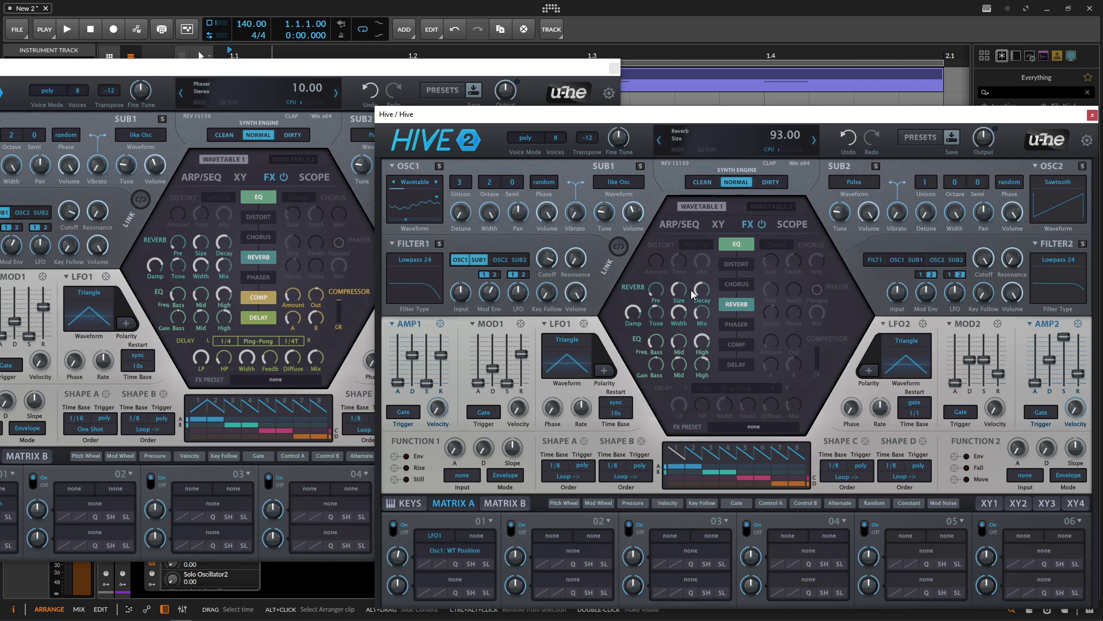
left_click_drag(702, 288, 702, 278)
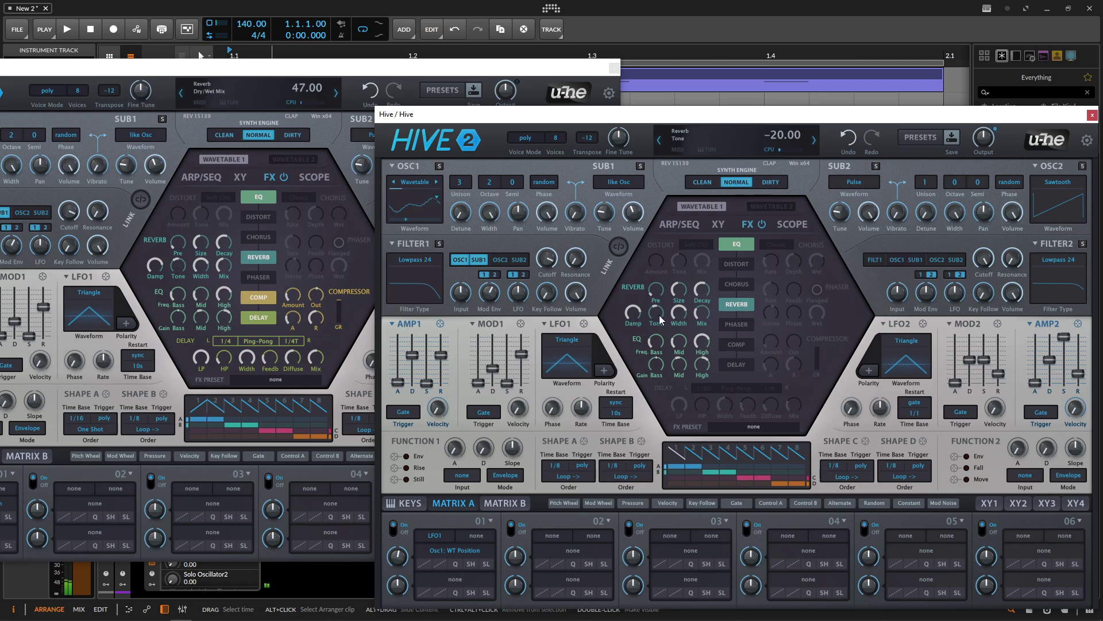
left_click_drag(661, 320, 658, 327)
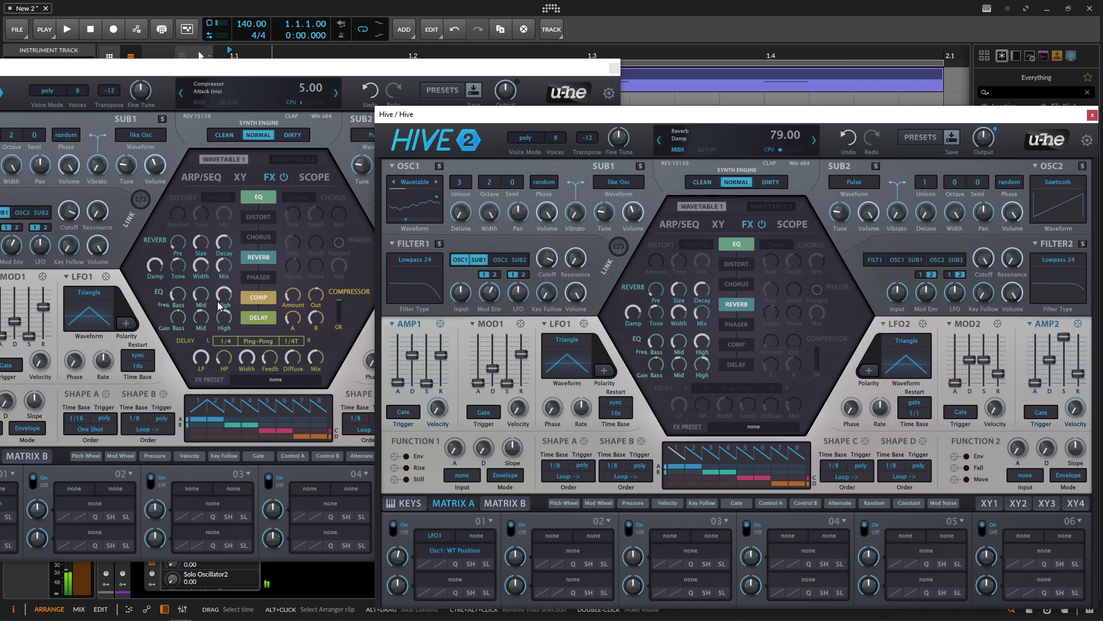
mouse_move(201, 268)
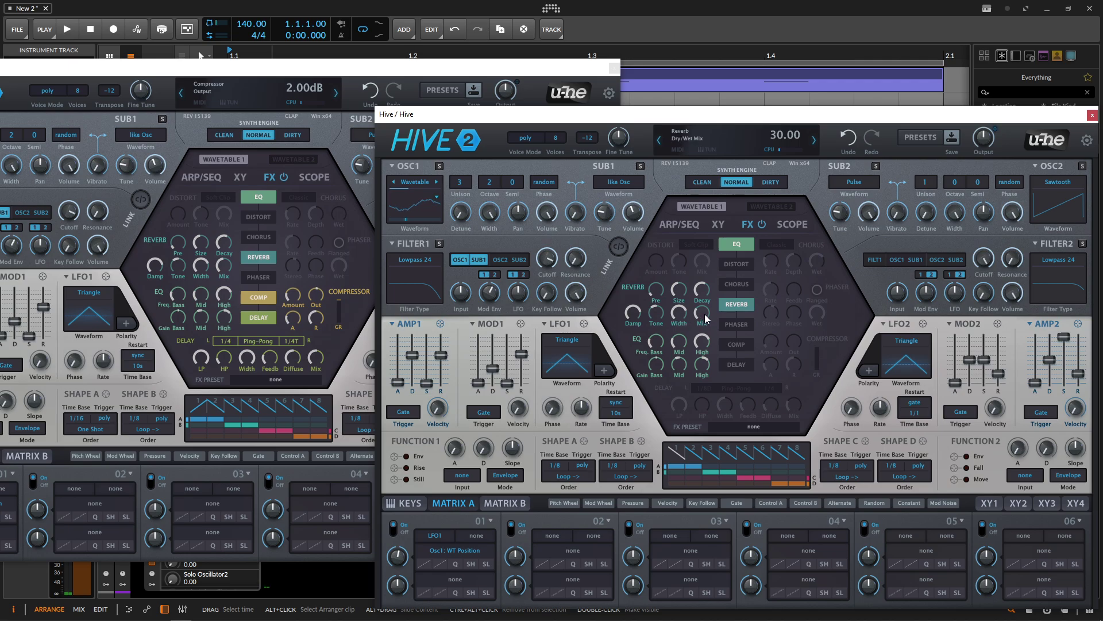
mouse_move(704, 314)
left_click_drag(703, 312, 704, 289)
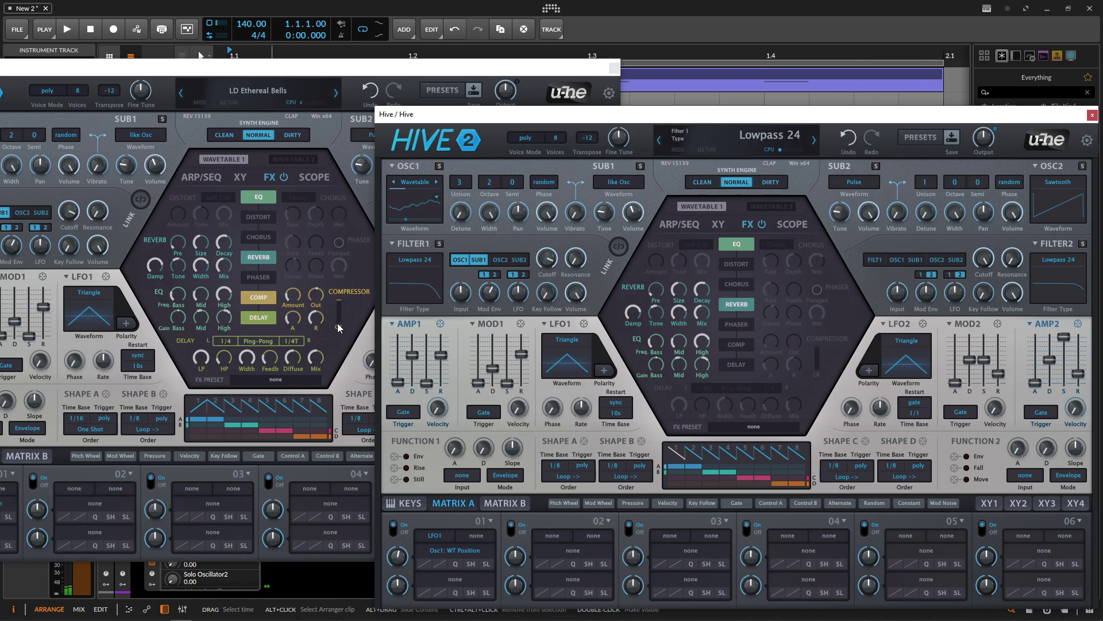
Step: Turn on the compressor with Amount 22, then toggle Filter 1's SUB1 input off and back on
left_click(744, 344)
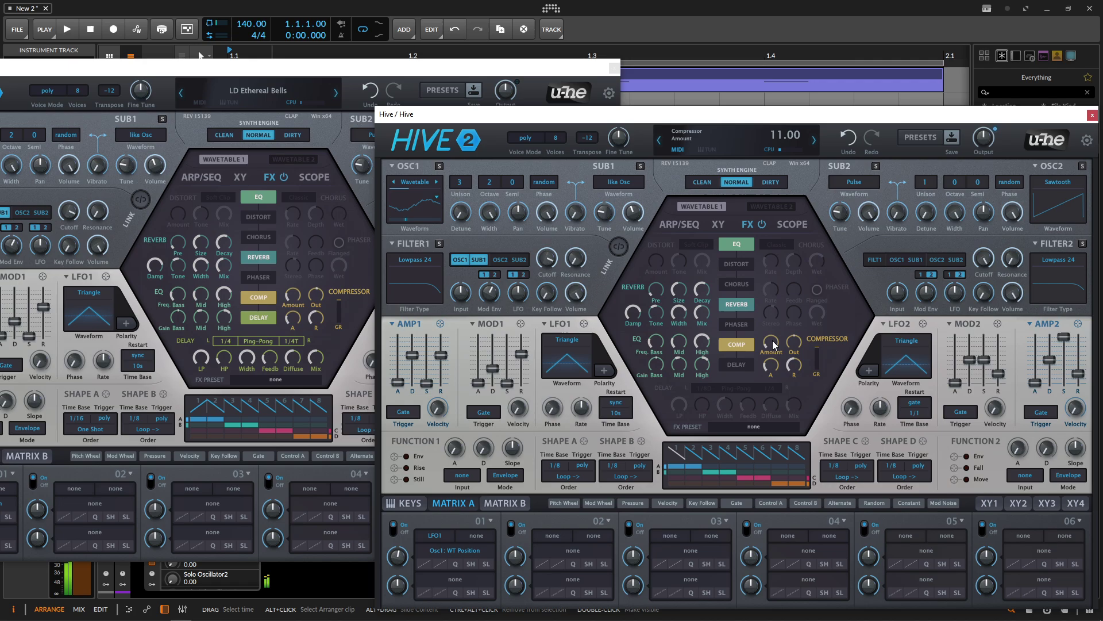
left_click_drag(774, 343, 770, 323)
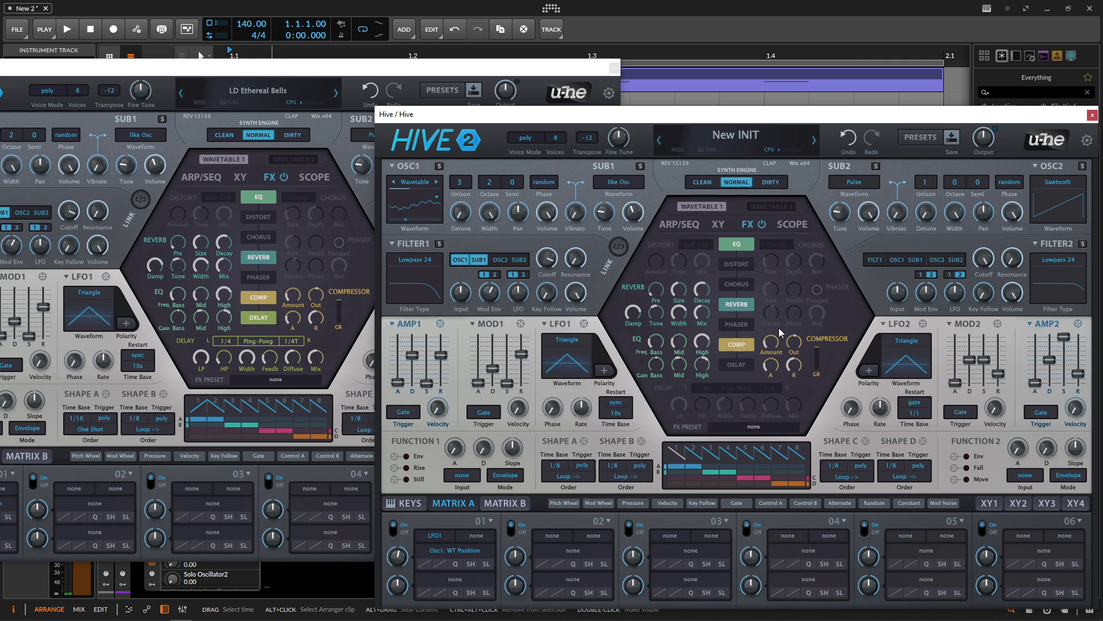
left_click(486, 265)
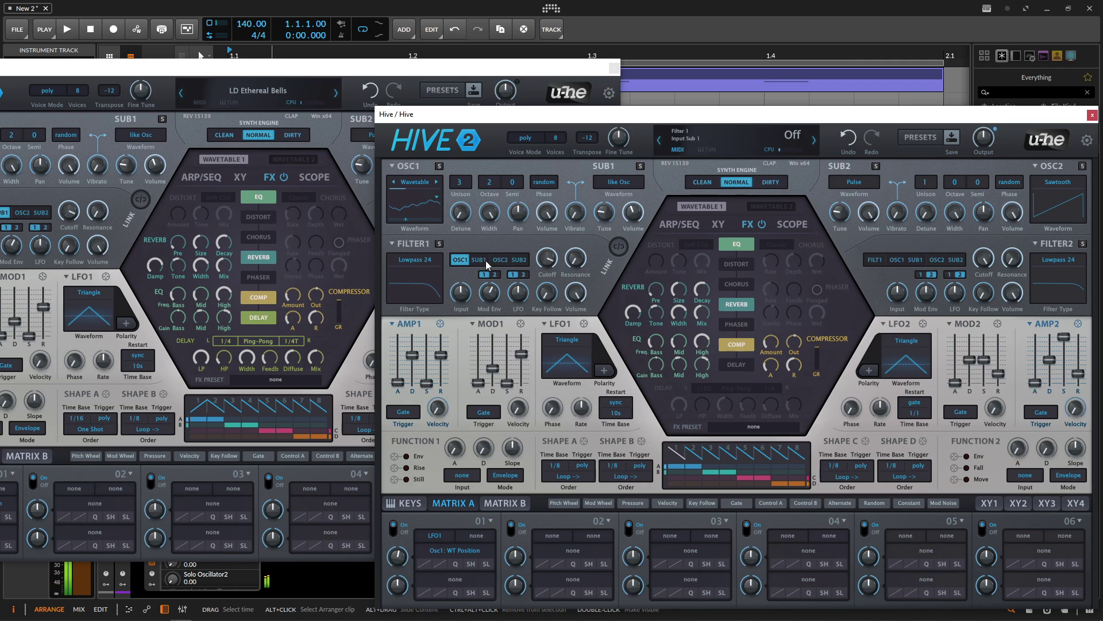
left_click(487, 265)
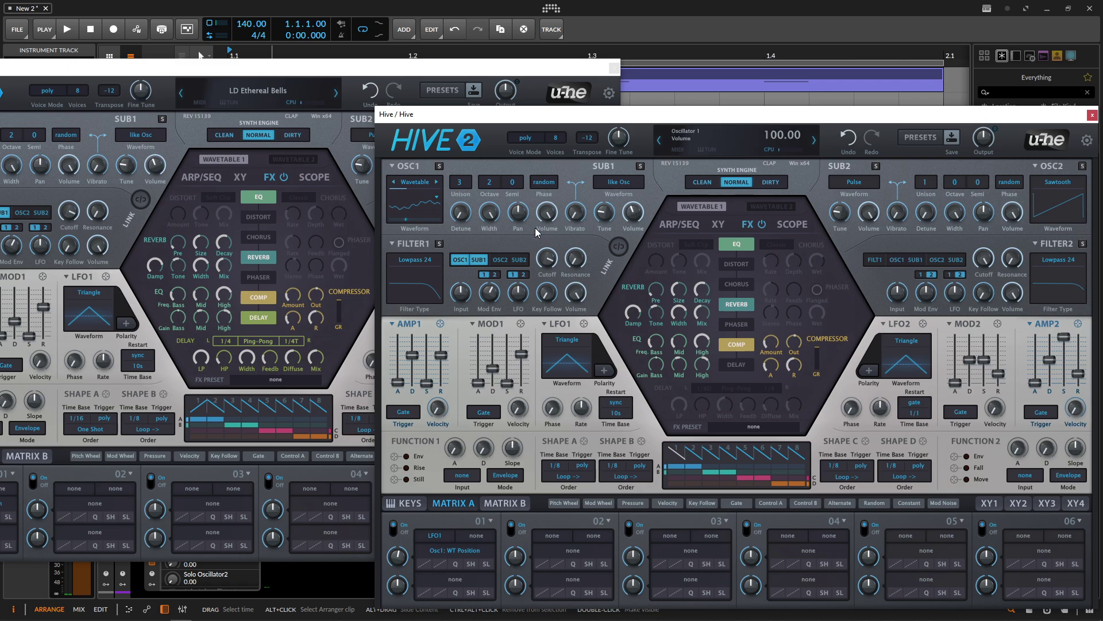
Step: Switch on the delay with left time 1/4 and right time 1/4T
left_click(736, 365)
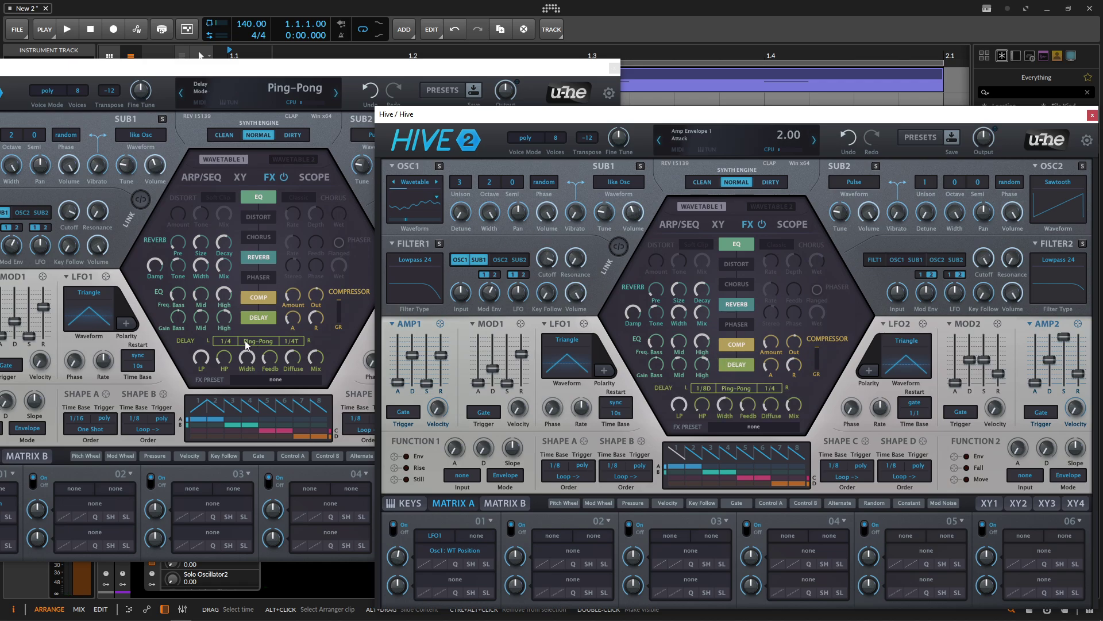
left_click(703, 388)
left_click(726, 509)
left_click(770, 388)
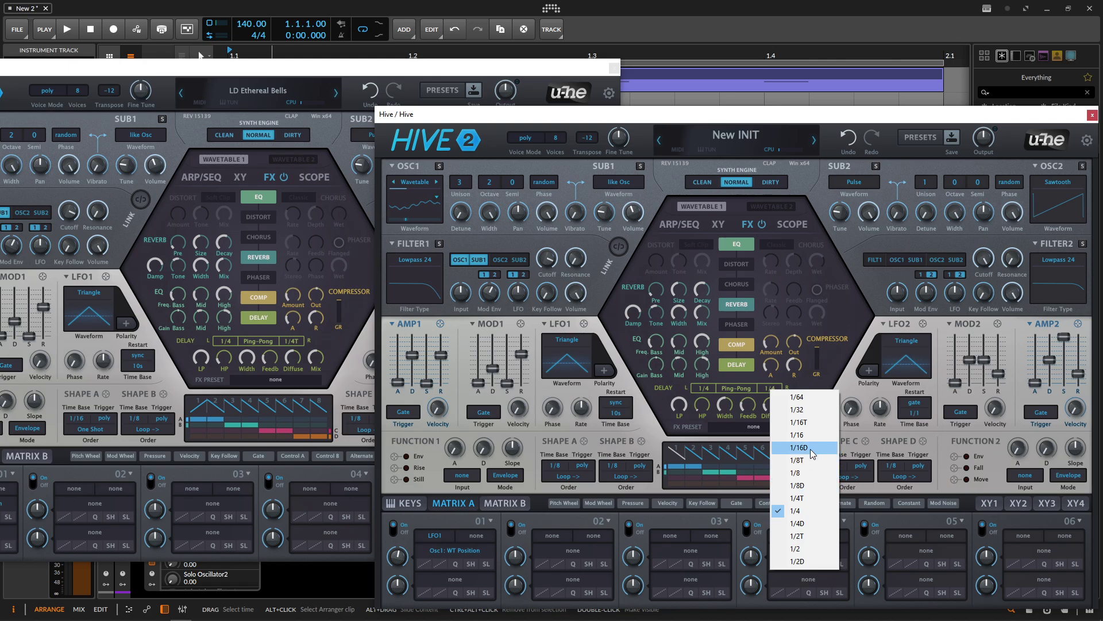
left_click(814, 500)
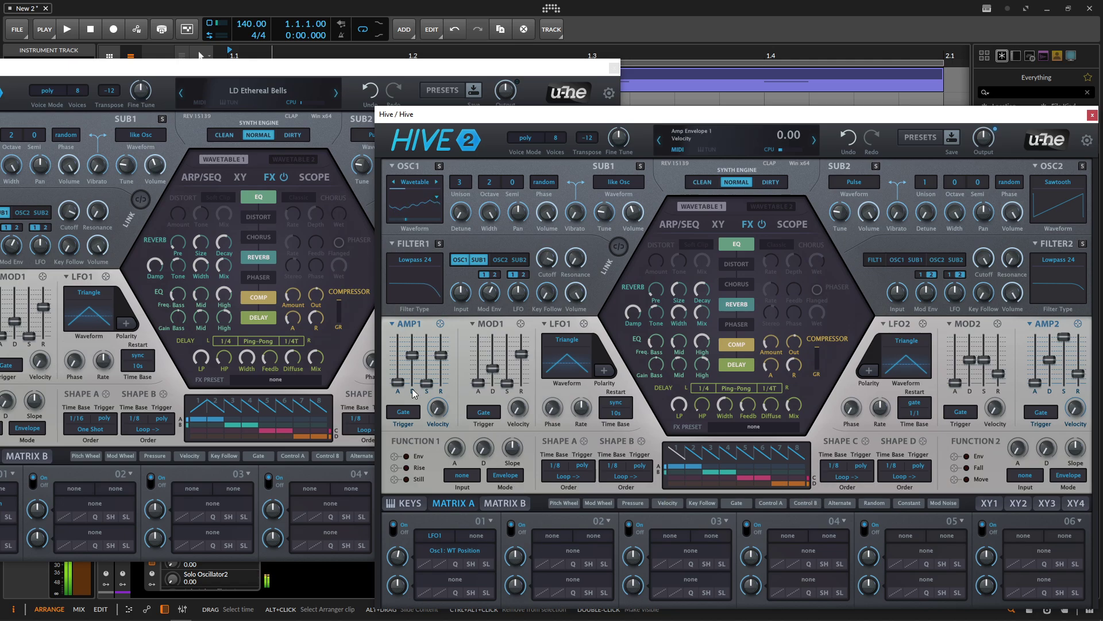
Step: Set the delay mix to 52 and high-pass to 11, and increase diffusion
mouse_move(320, 365)
mouse_move(793, 404)
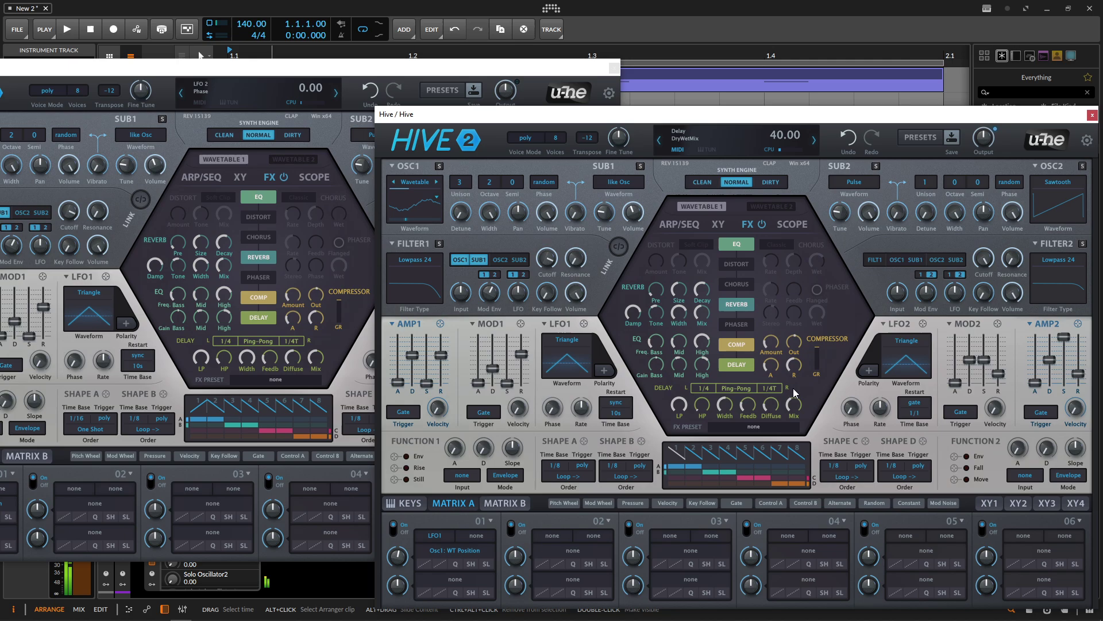
left_click_drag(795, 386, 797, 372)
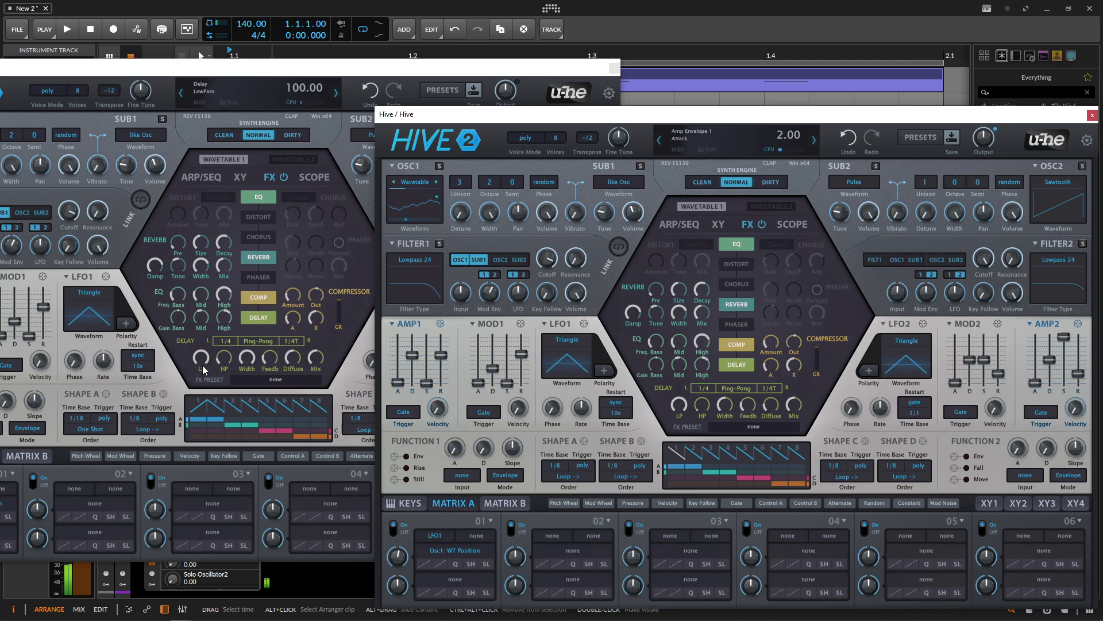
mouse_move(228, 362)
left_click_drag(702, 403, 702, 390)
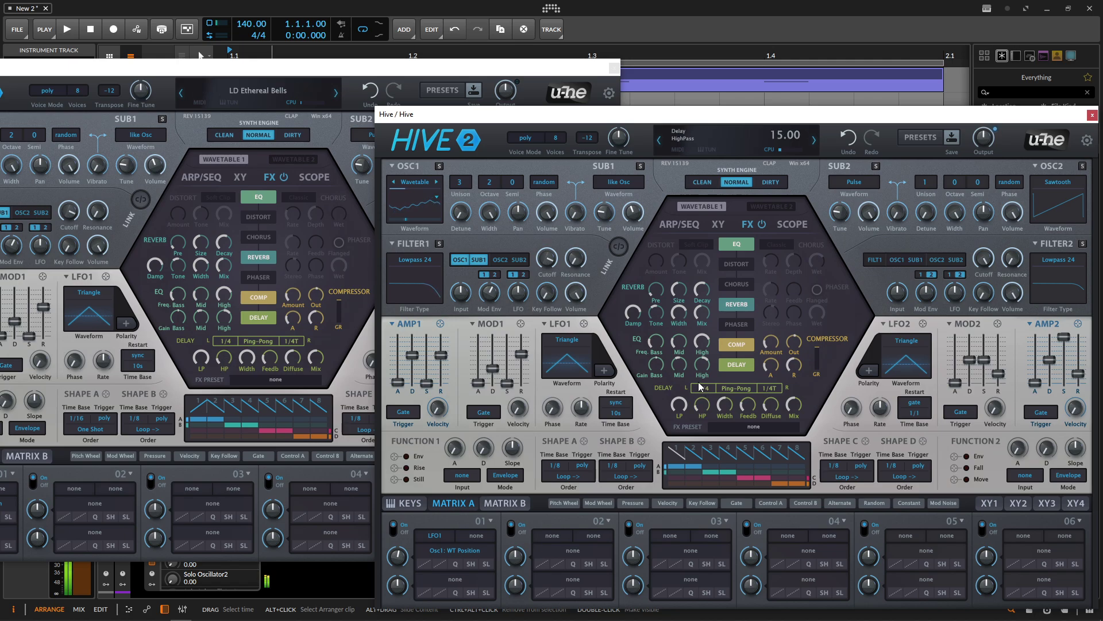
mouse_move(257, 370)
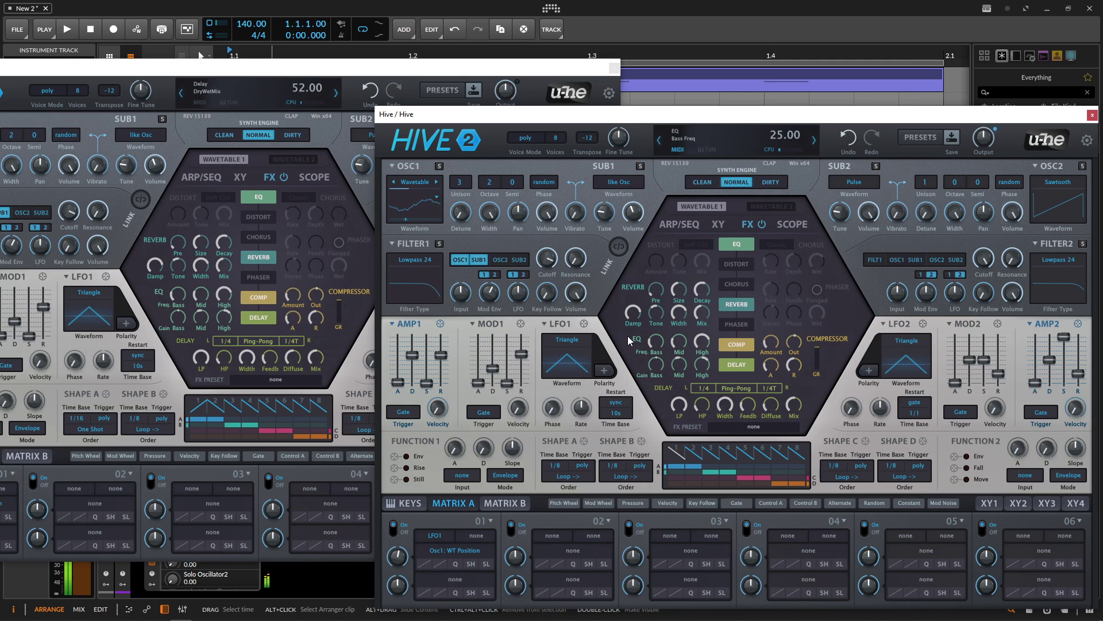
mouse_move(292, 333)
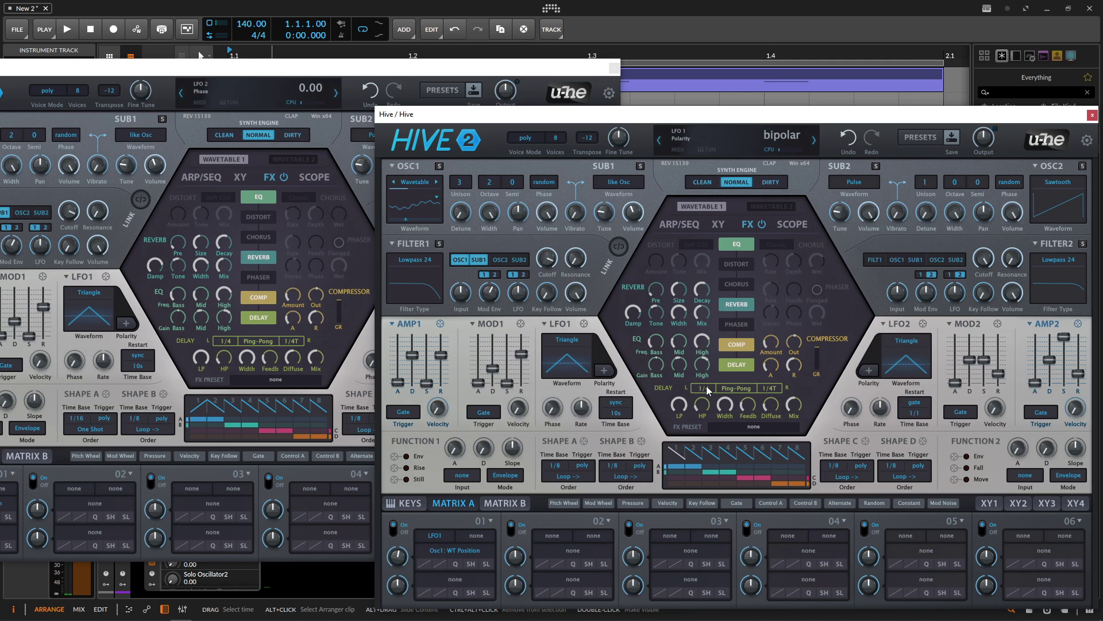
left_click_drag(771, 406, 773, 370)
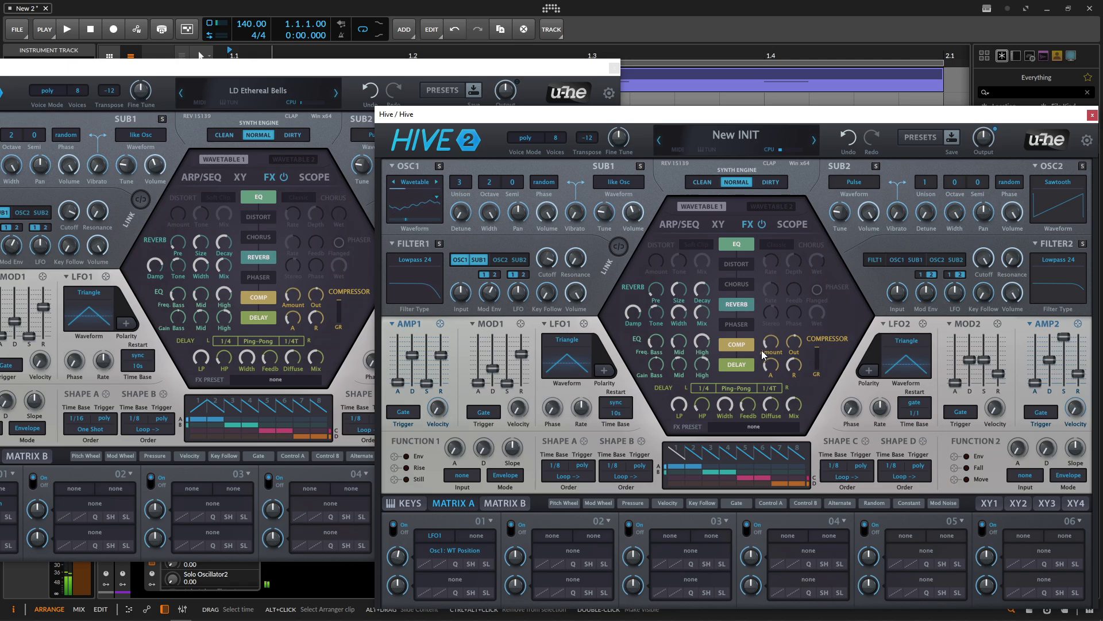
Step: Play and stop the track to audition the patch, then show the Wavetable 1 page
key("space")
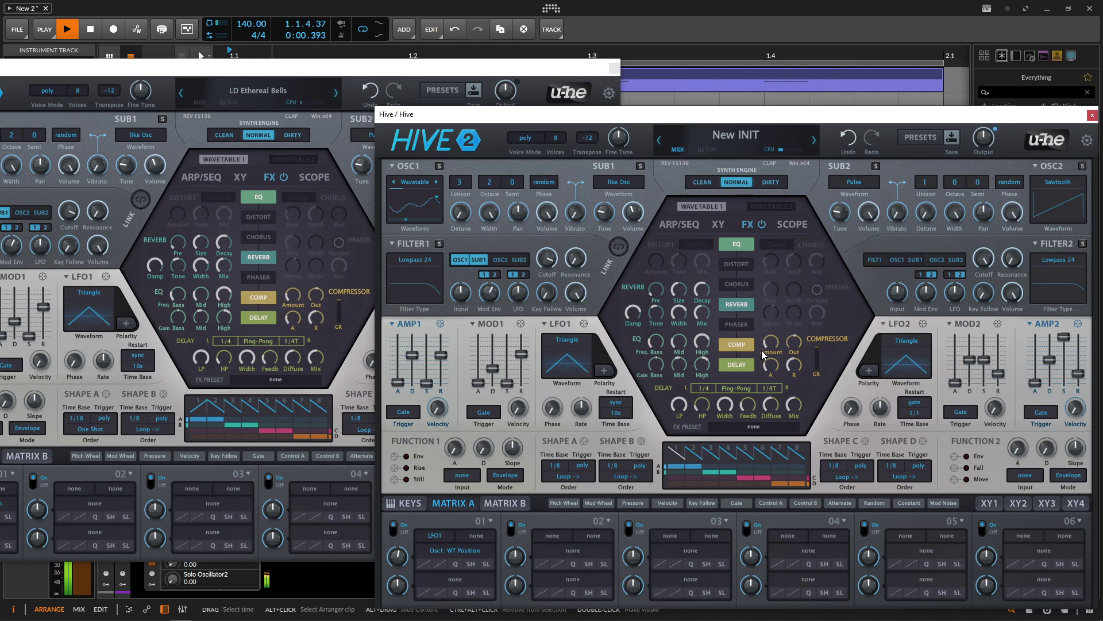
key("space")
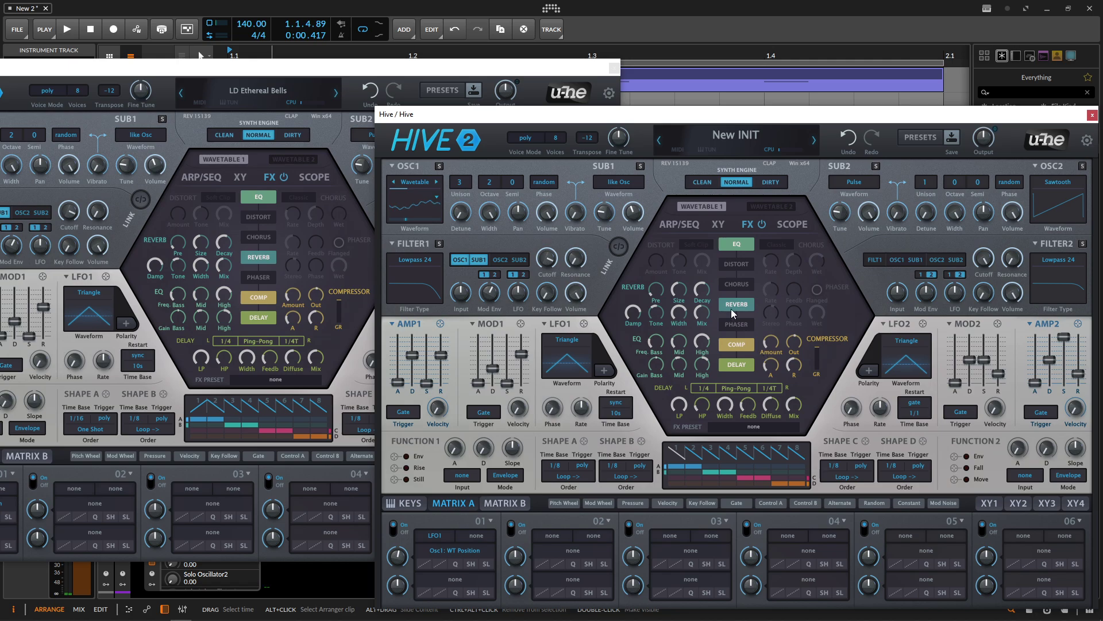
mouse_move(586, 257)
mouse_move(457, 226)
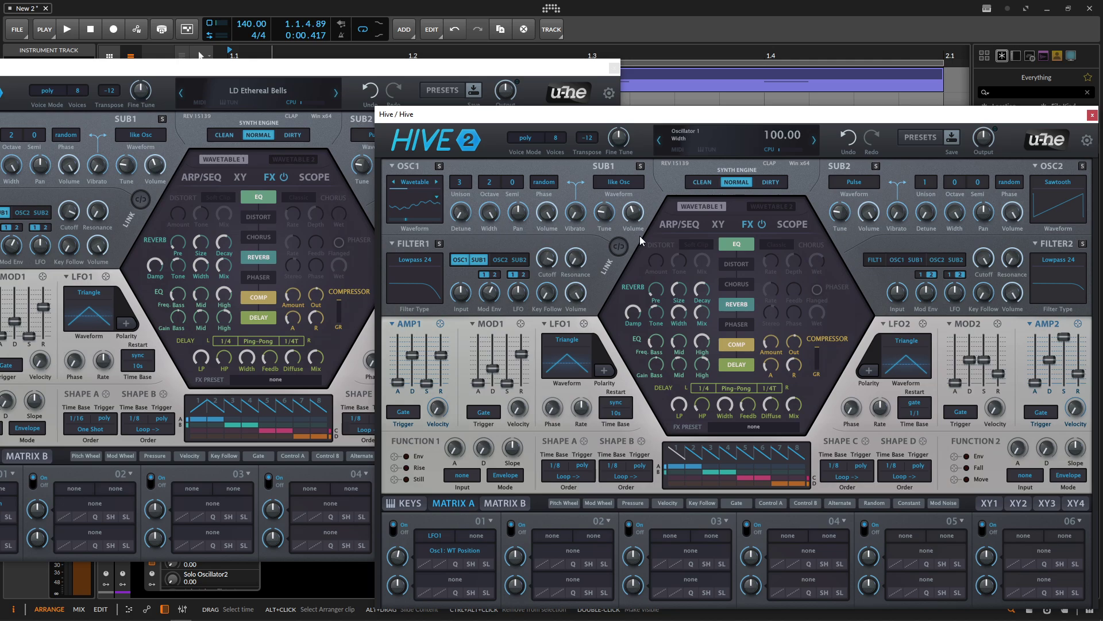
left_click(697, 206)
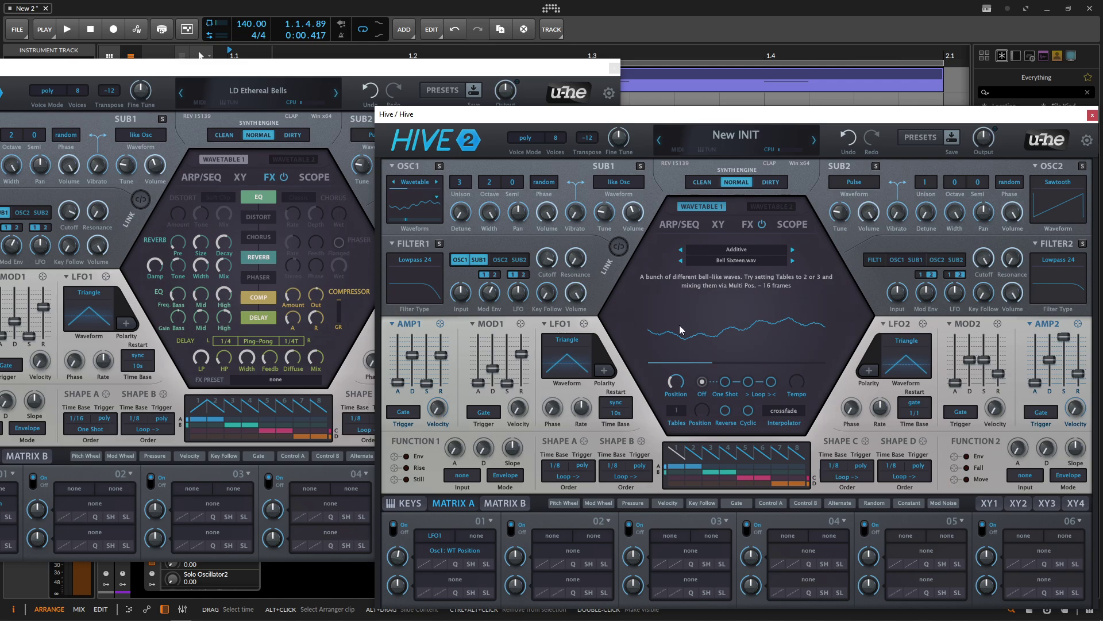
Step: Change the Wavetable 1 interpolator from crossfade to spectral
left_click(795, 412)
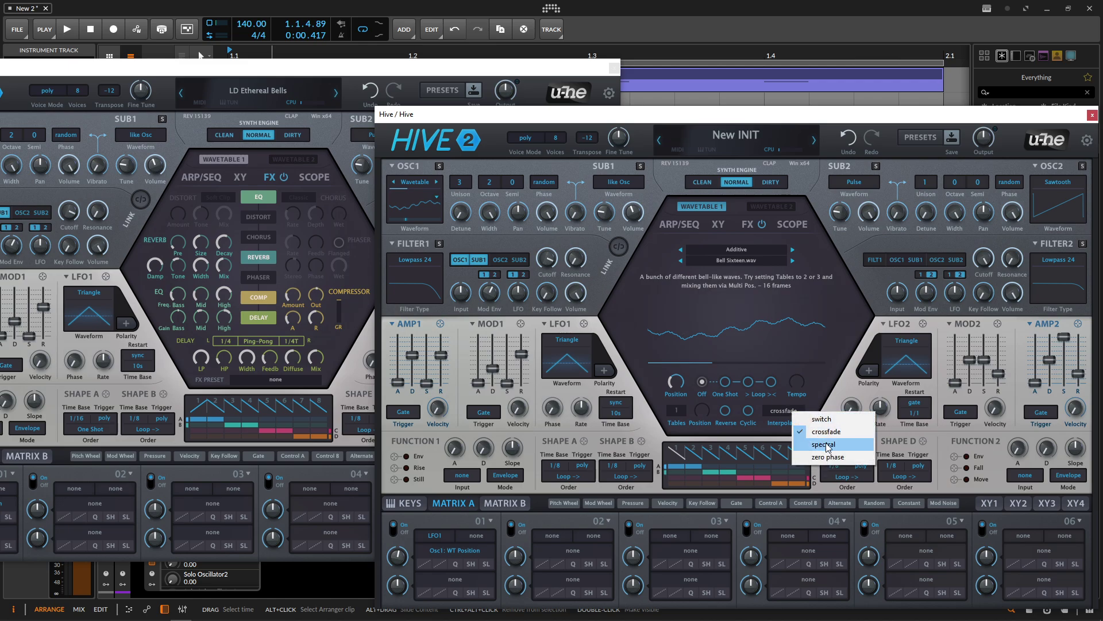
left_click(824, 444)
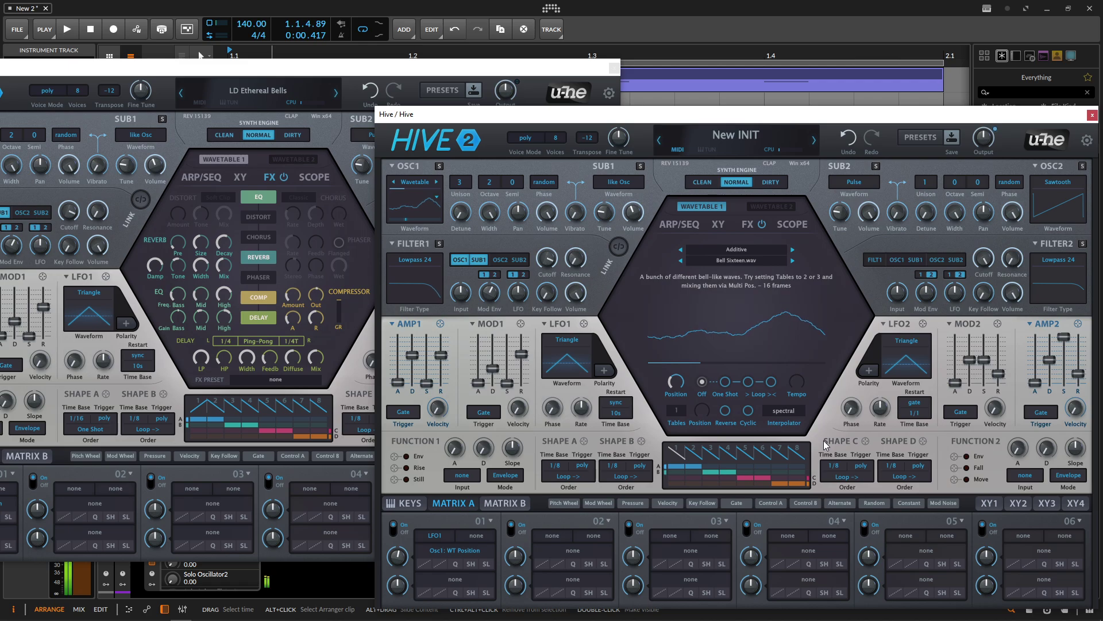